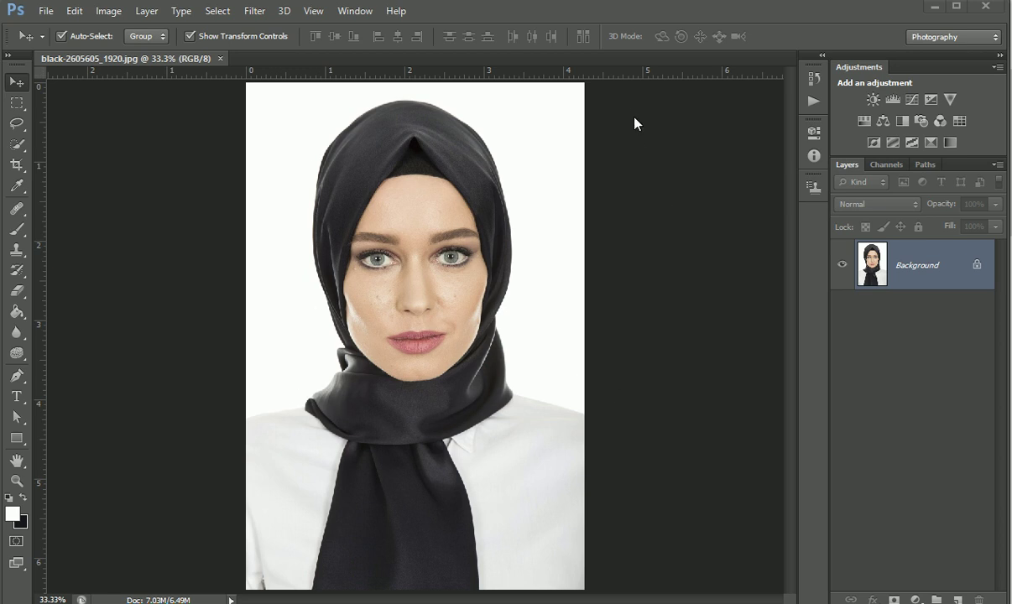
# Convert the locked Background layer into an editable Layer 0.
pyautogui.doubleClick(934, 267)
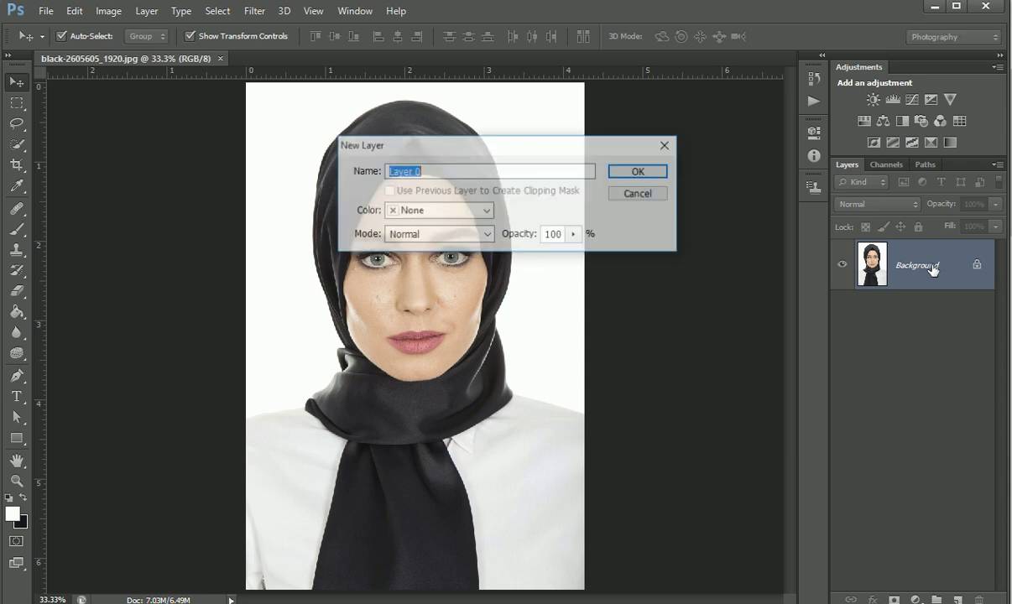
pyautogui.click(639, 172)
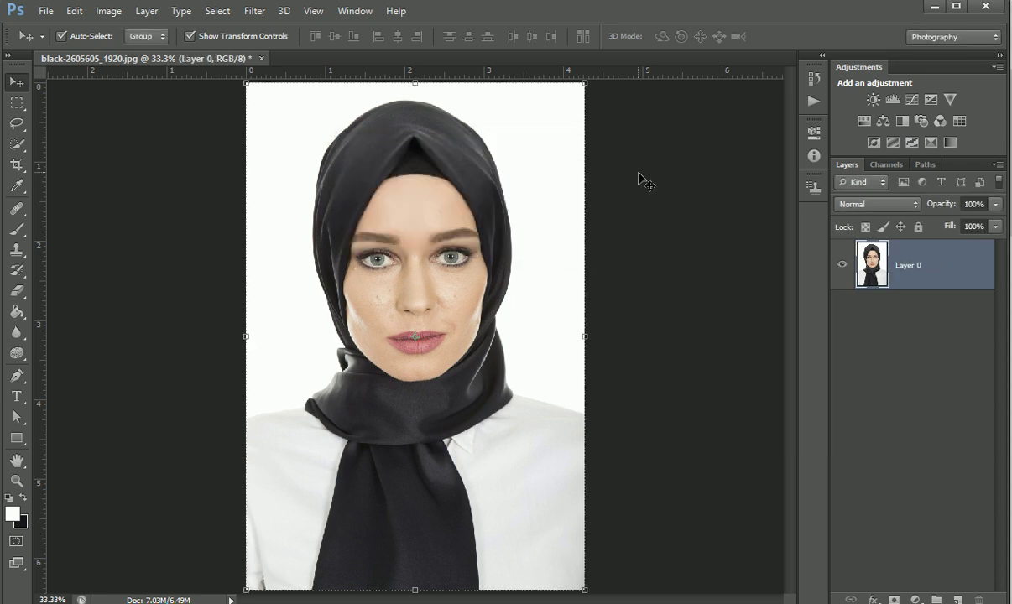
pyautogui.click(16, 143)
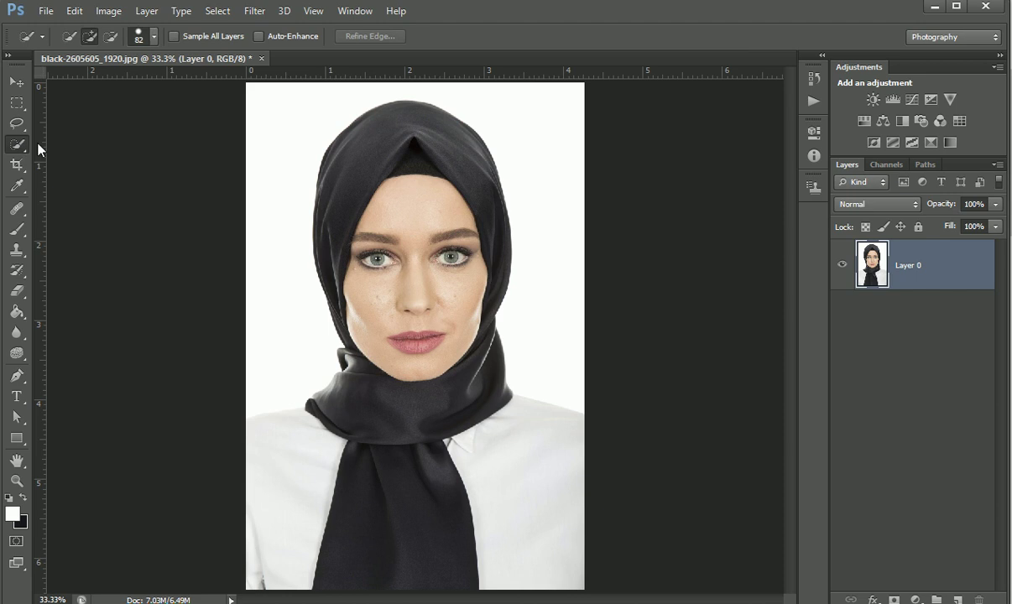
# Select the woman's headscarf, face and both shoulders, then mask out the white backdrop.
pyautogui.moveTo(438, 224); pyautogui.dragTo(402, 219)
pyautogui.moveTo(421, 336); pyautogui.dragTo(421, 459)
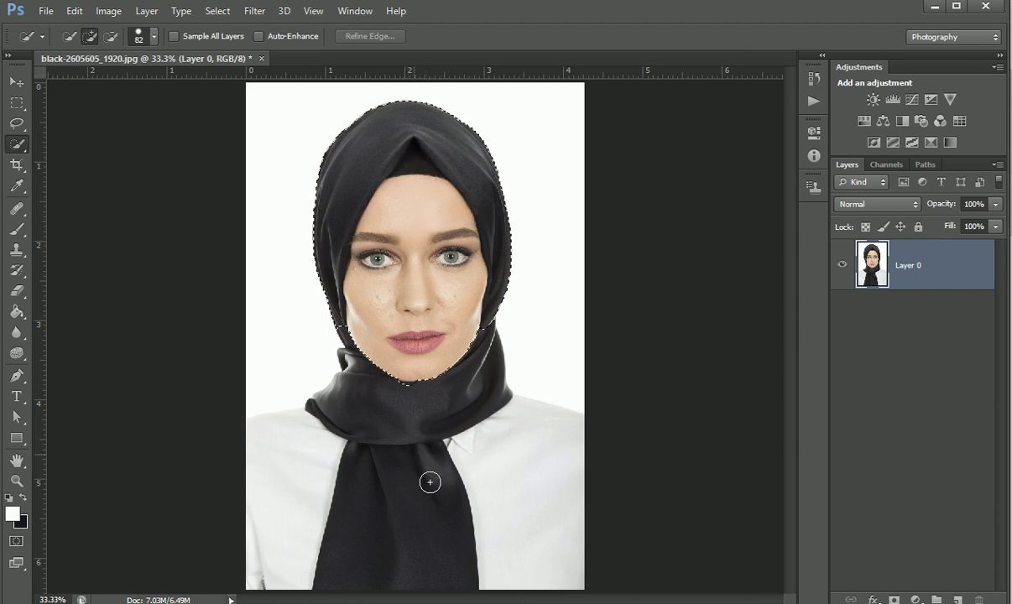
pyautogui.moveTo(538, 496); pyautogui.dragTo(508, 468)
pyautogui.click(313, 492)
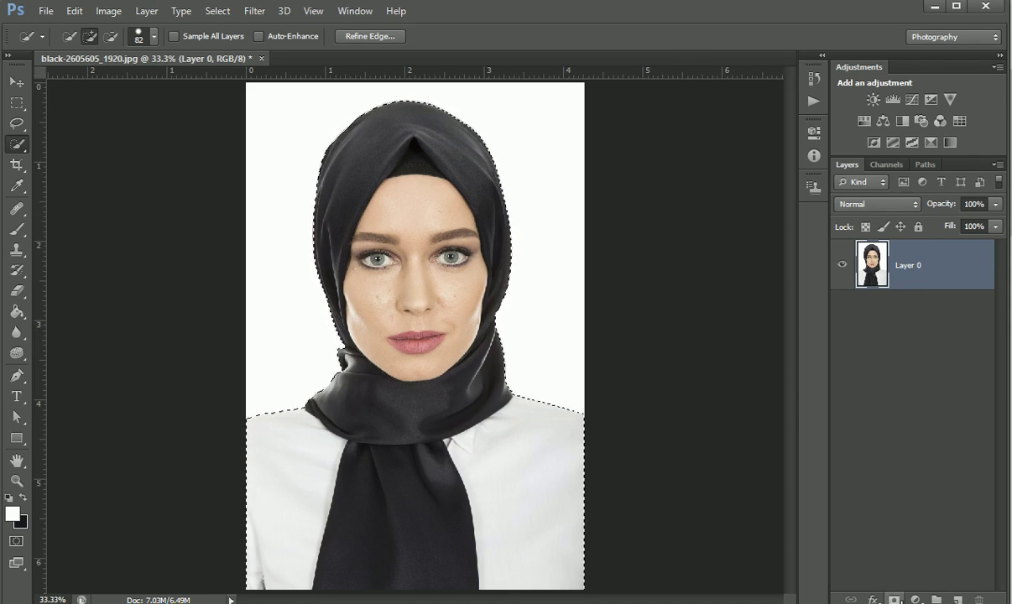
pyautogui.click(895, 601)
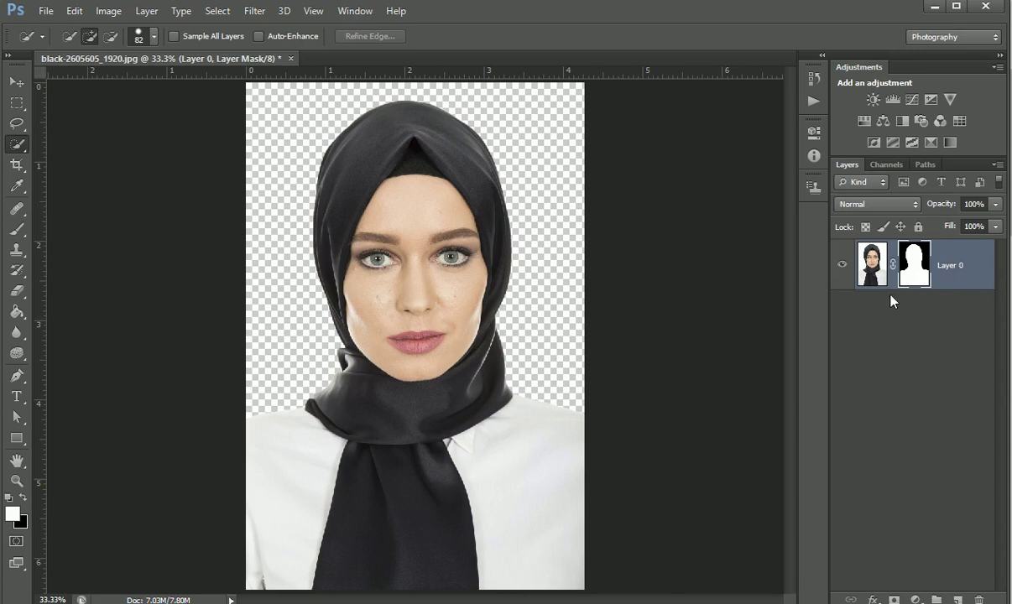
# Apply the layer mask permanently to Layer 0.
pyautogui.rightClick(913, 262)
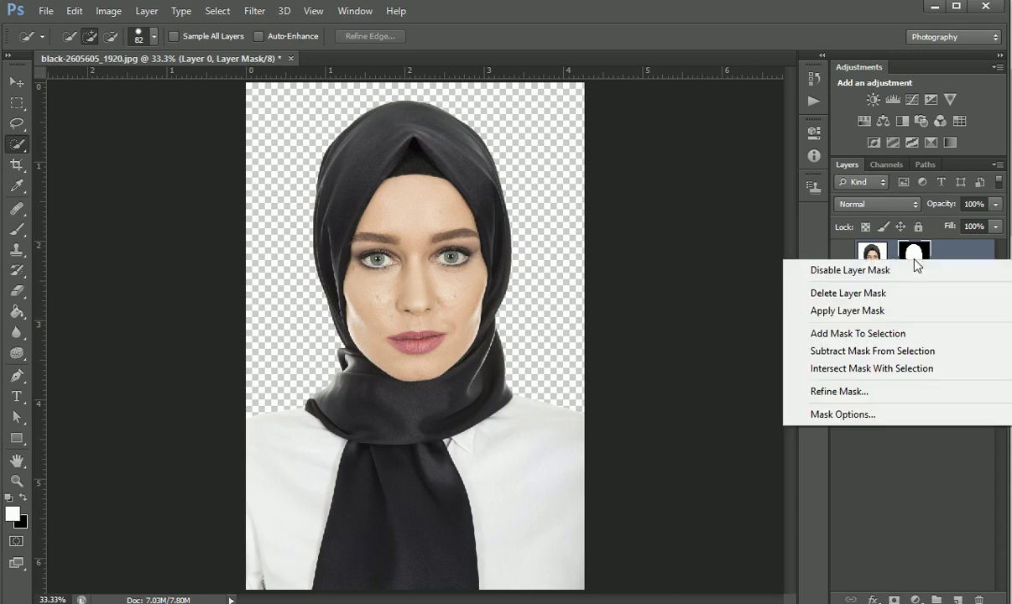
pyautogui.click(870, 318)
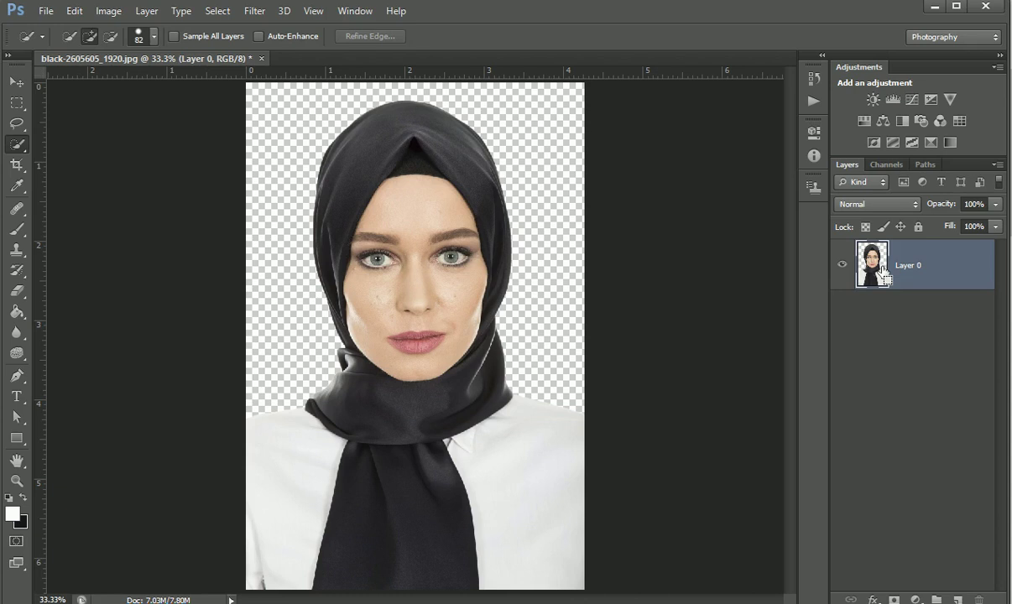
# Load the cut-out's outline, contract it 2 px, invert, delete the fringe, and deselect.
pyautogui.keyDown('ctrl'); pyautogui.click(881, 271); pyautogui.keyUp('ctrl')
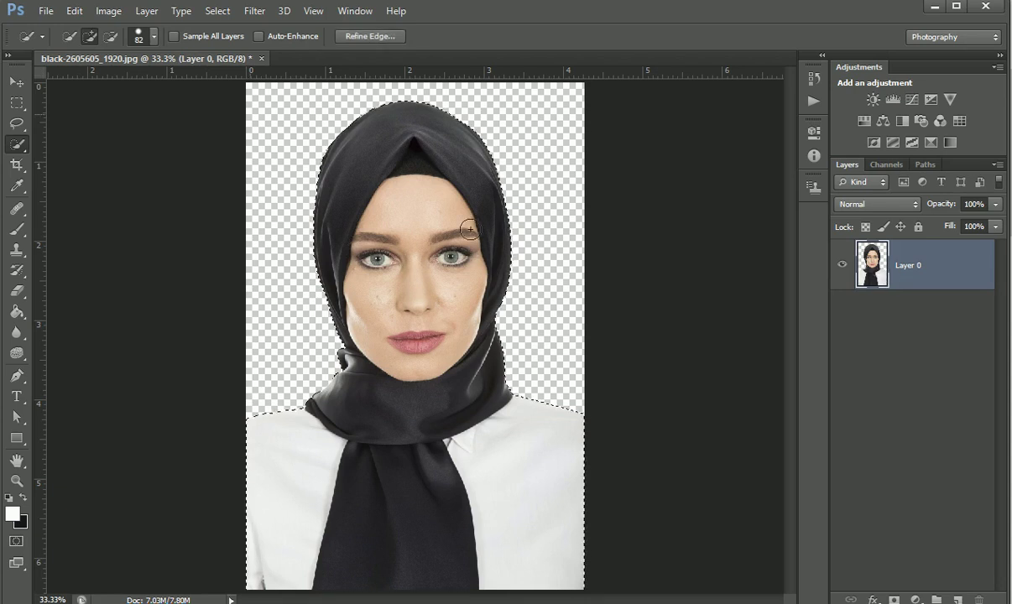
pyautogui.click(219, 12)
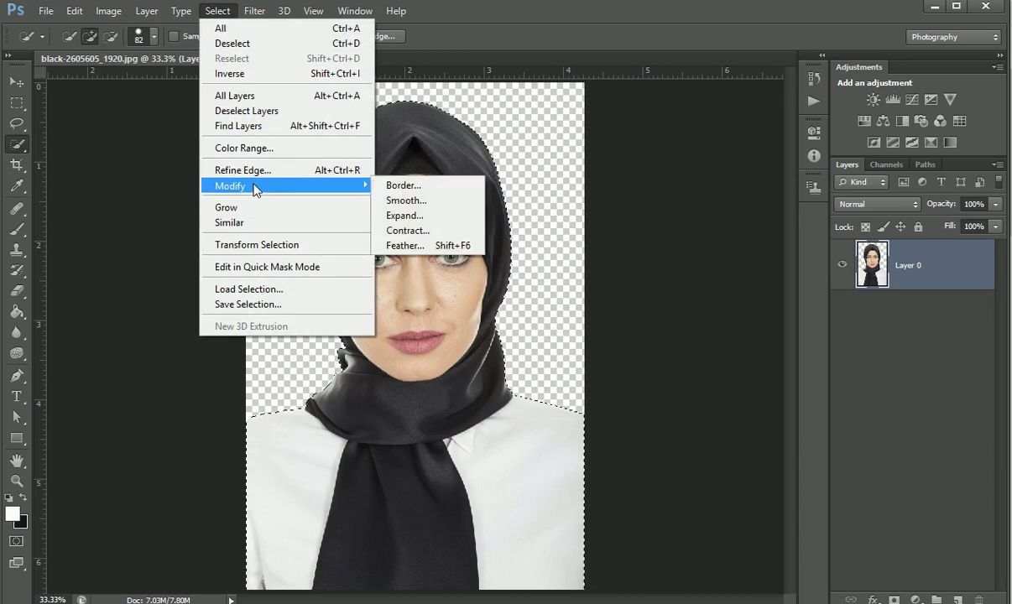
pyautogui.moveTo(231, 186)
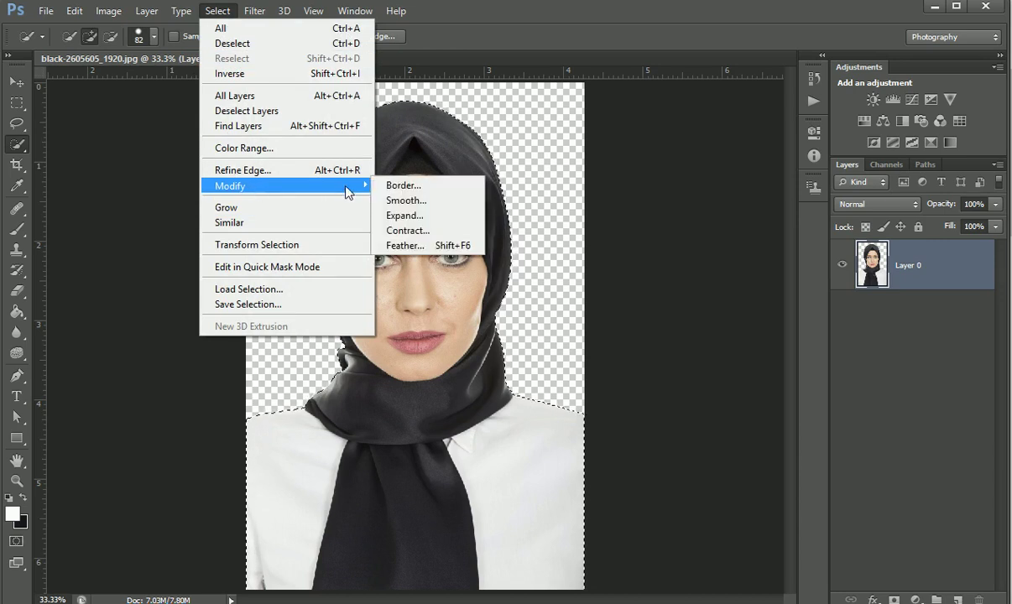
pyautogui.click(402, 230)
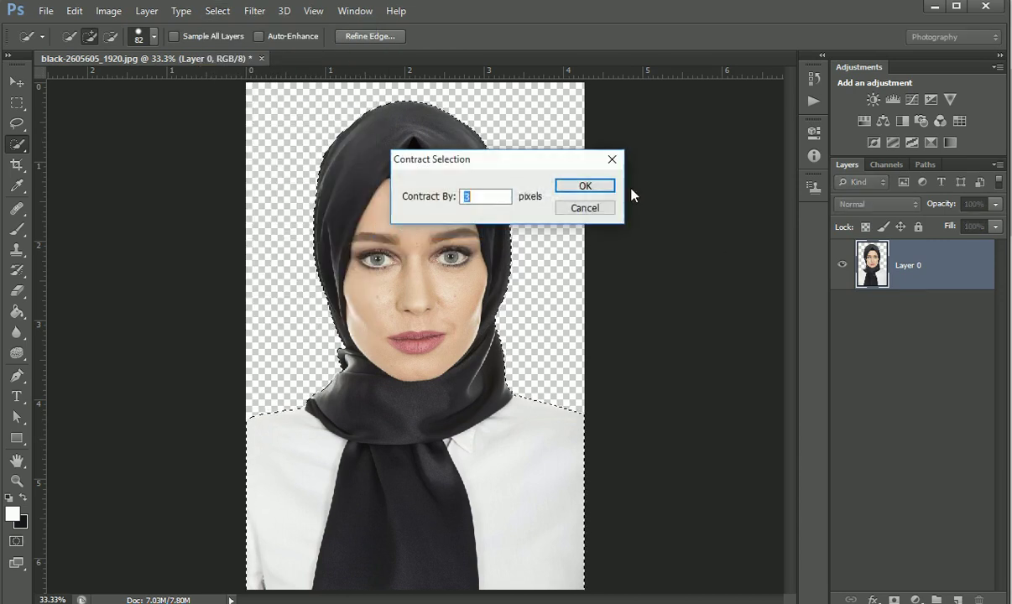
pyautogui.write('2')
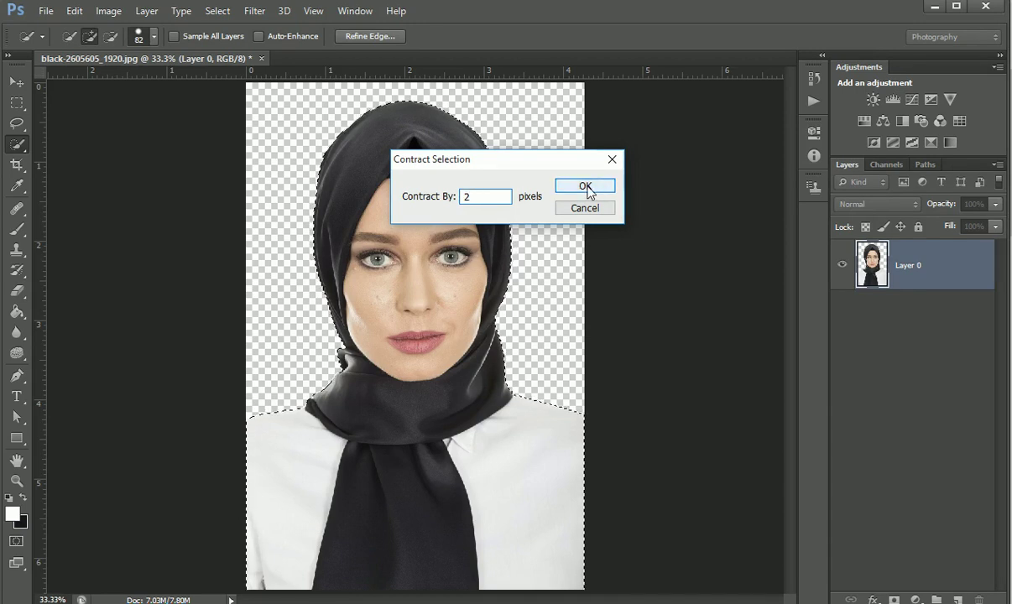
pyautogui.click(585, 187)
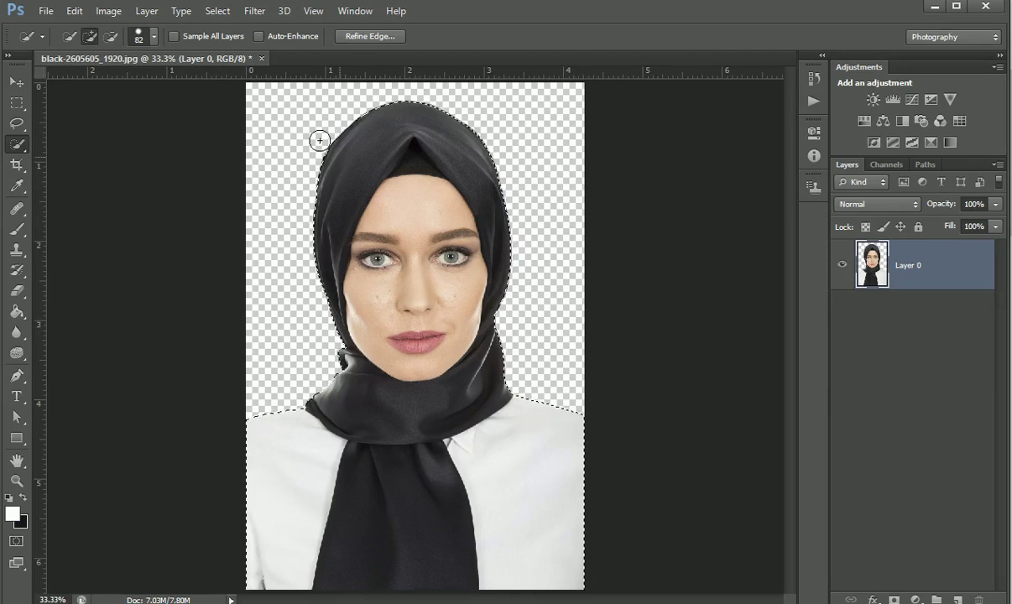
pyautogui.click(223, 14)
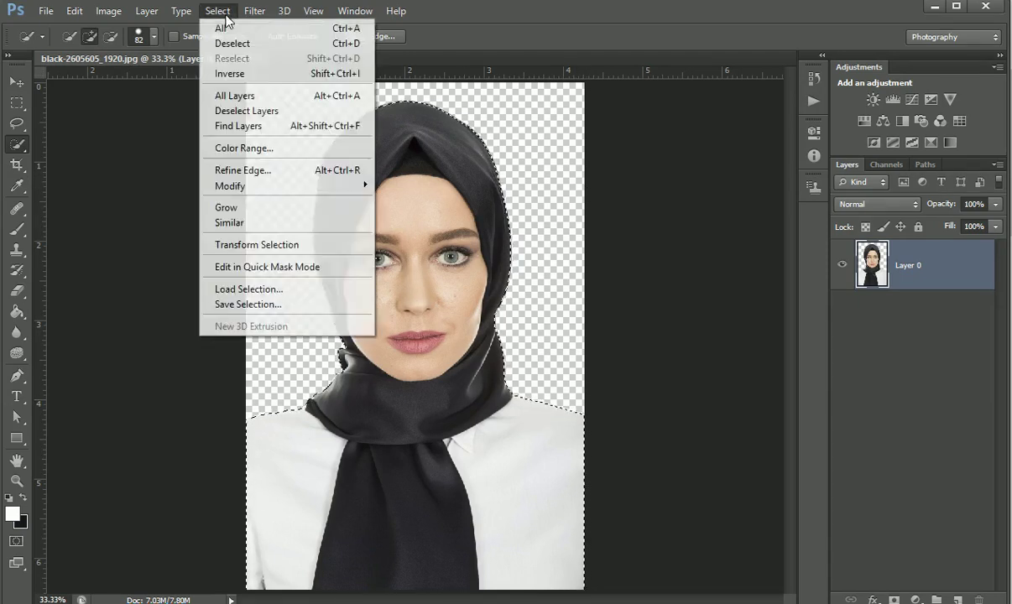
pyautogui.click(234, 73)
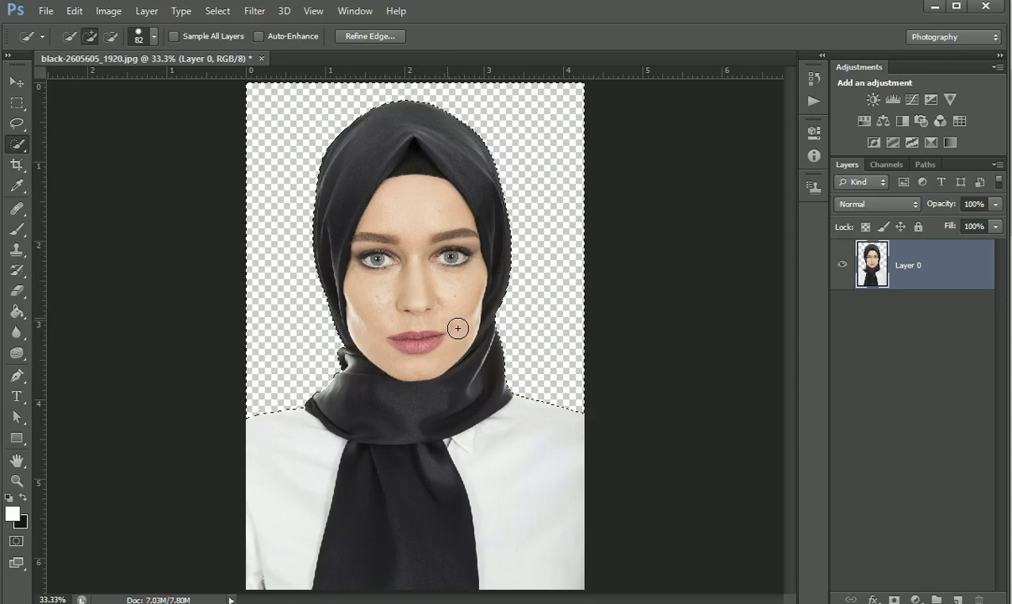
pyautogui.hotkey('ctrl', 'd')
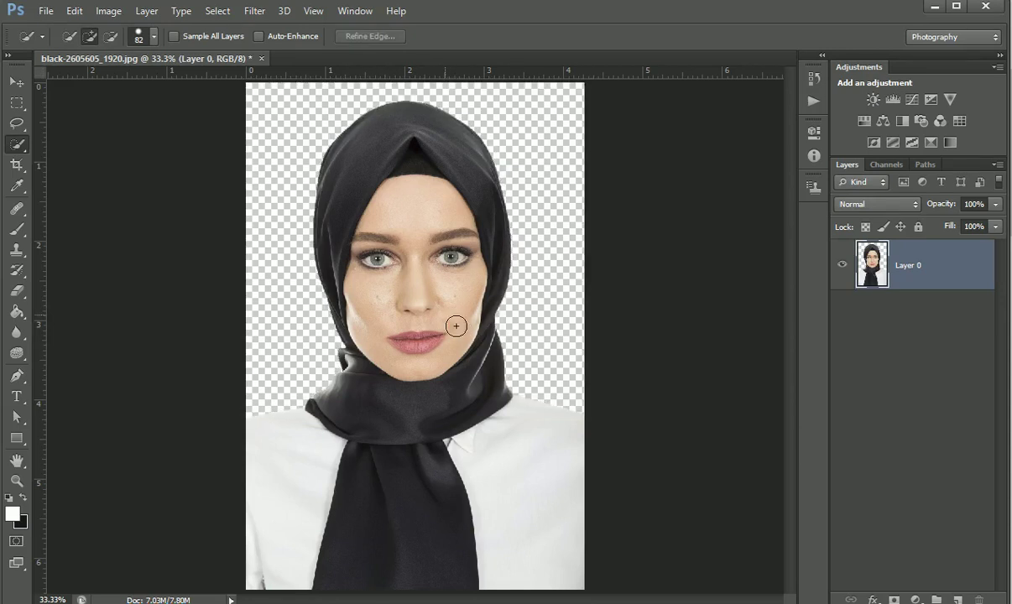
pyautogui.click(15, 481)
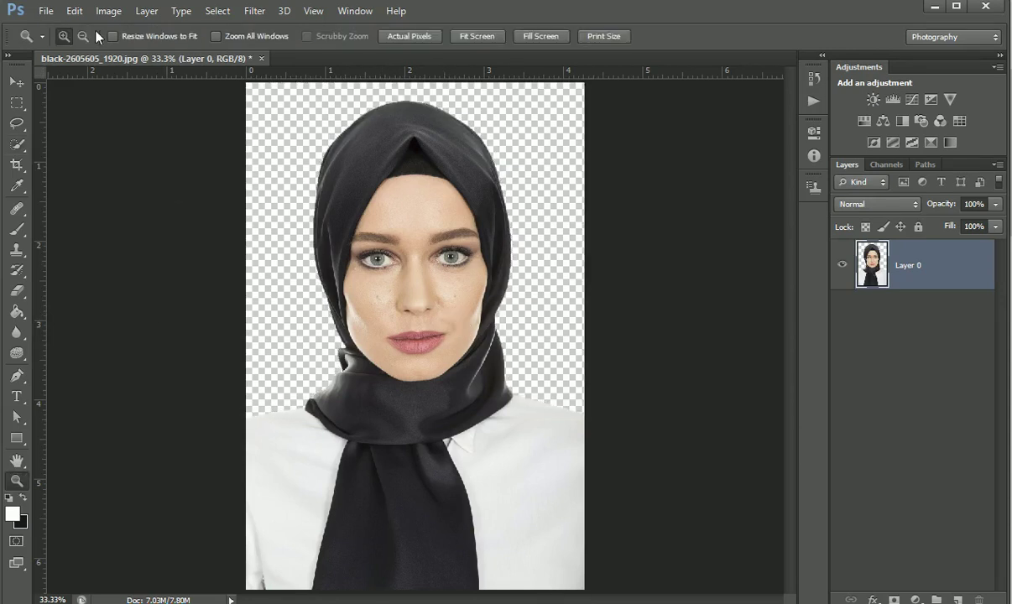
pyautogui.click(434, 123)
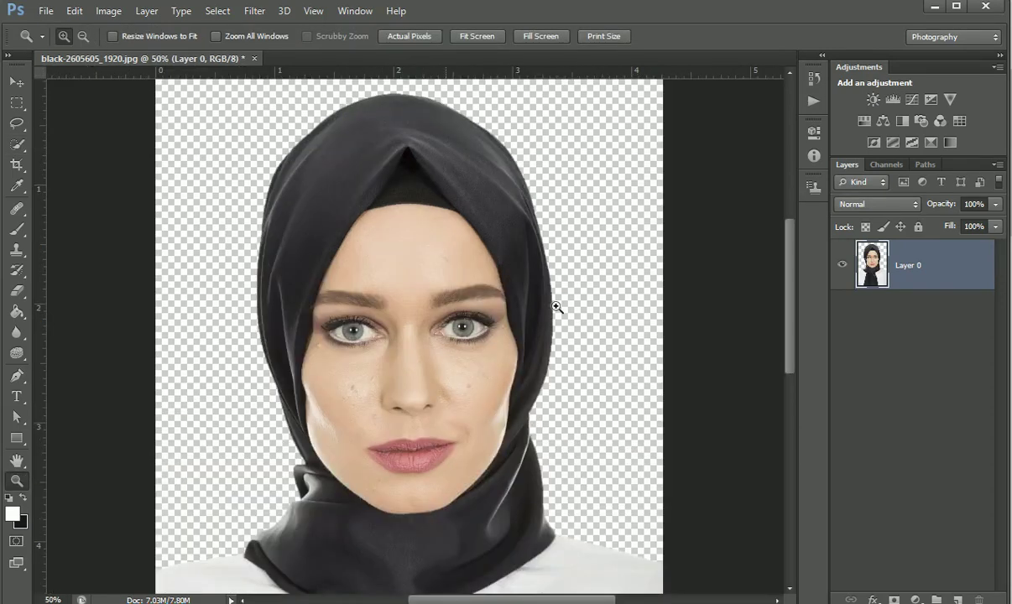
pyautogui.click(202, 252)
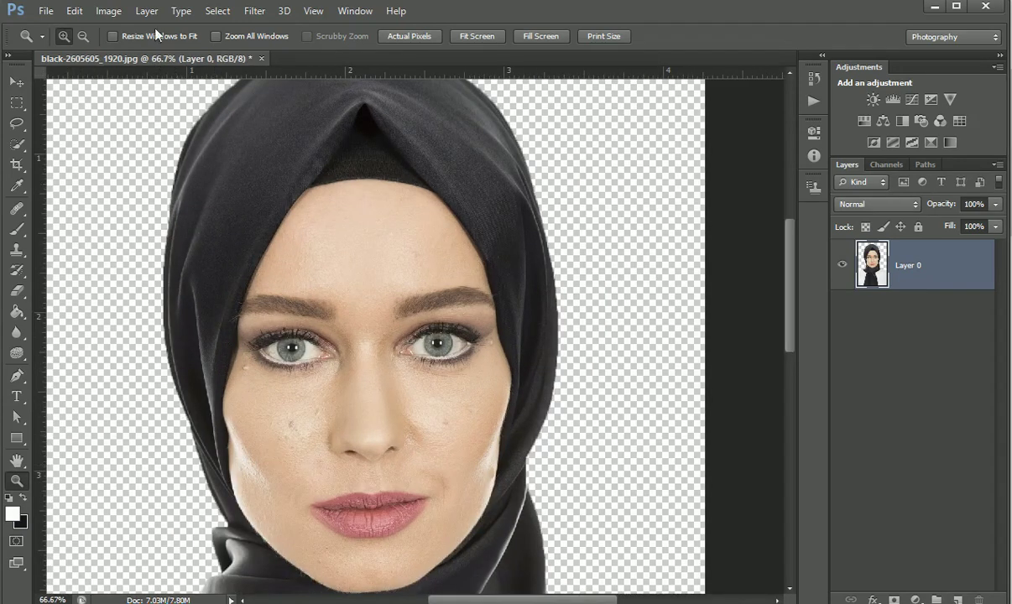
pyautogui.click(84, 37)
pyautogui.click(317, 185)
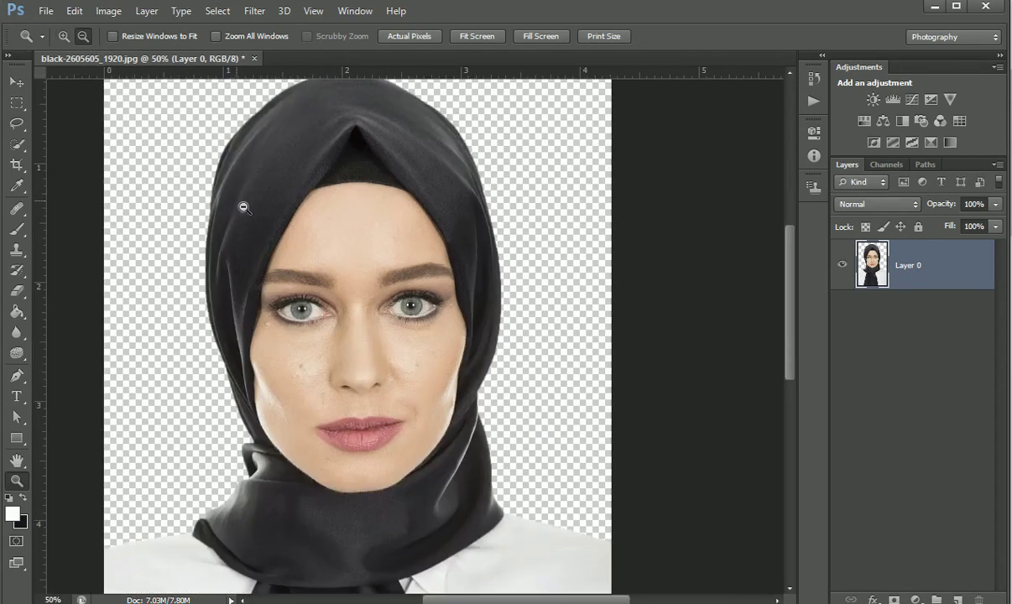
pyautogui.click(251, 200)
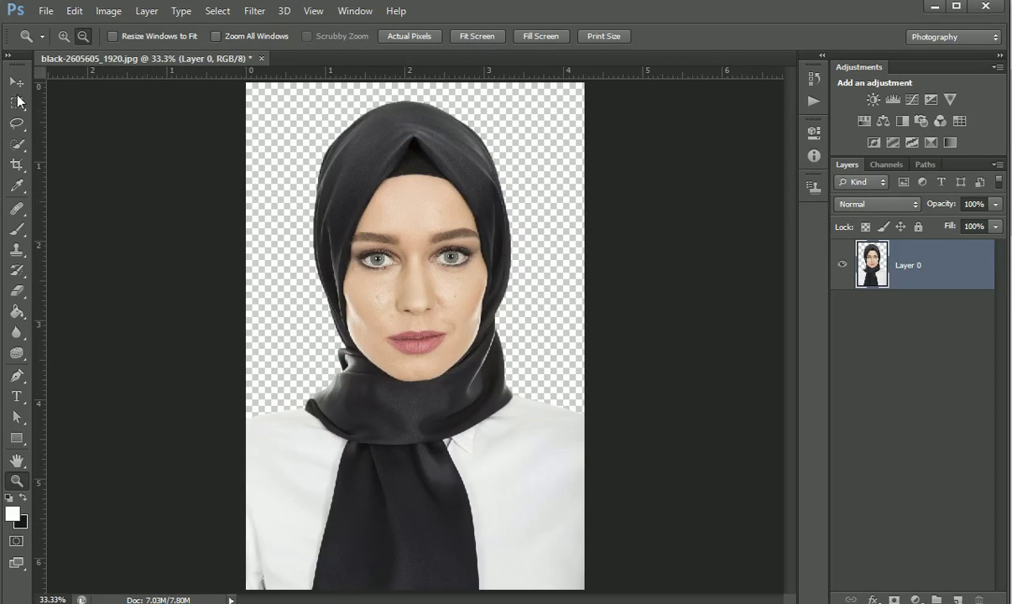
pyautogui.press('v')
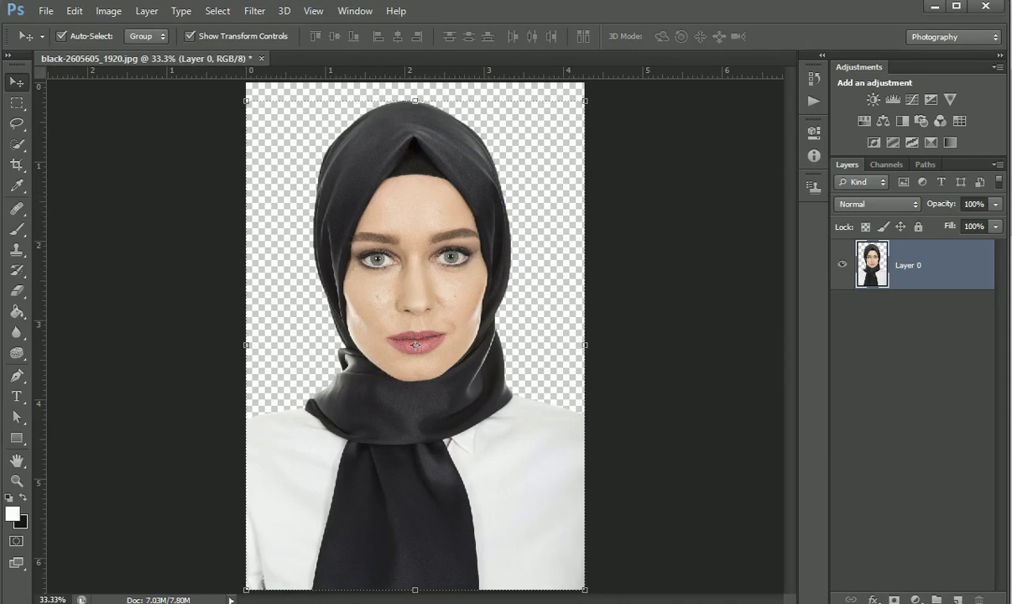
# Add a Solid Color fill layer in blue 058ddb.
pyautogui.click(916, 599)
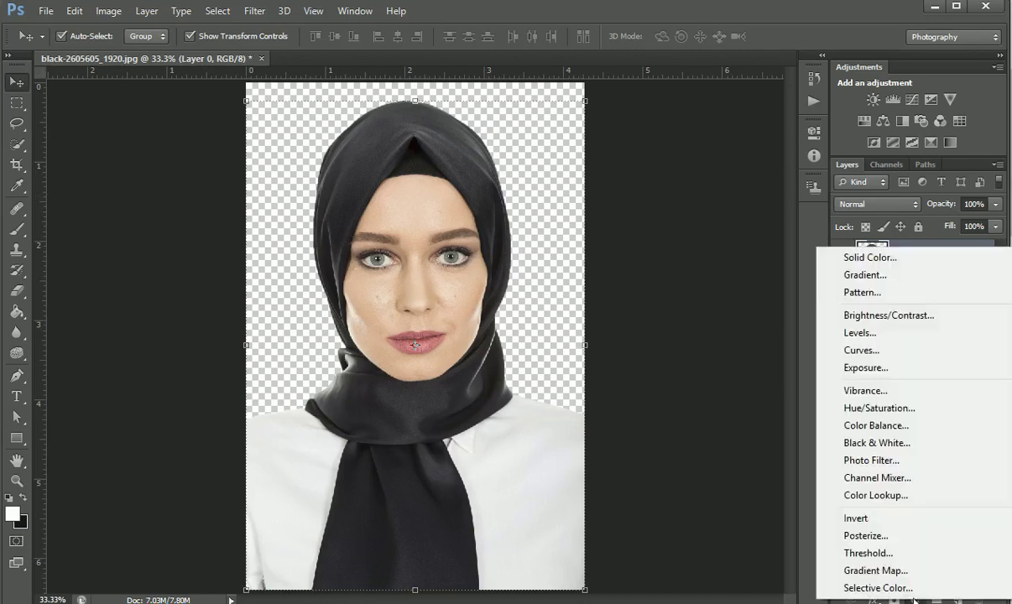
pyautogui.click(869, 255)
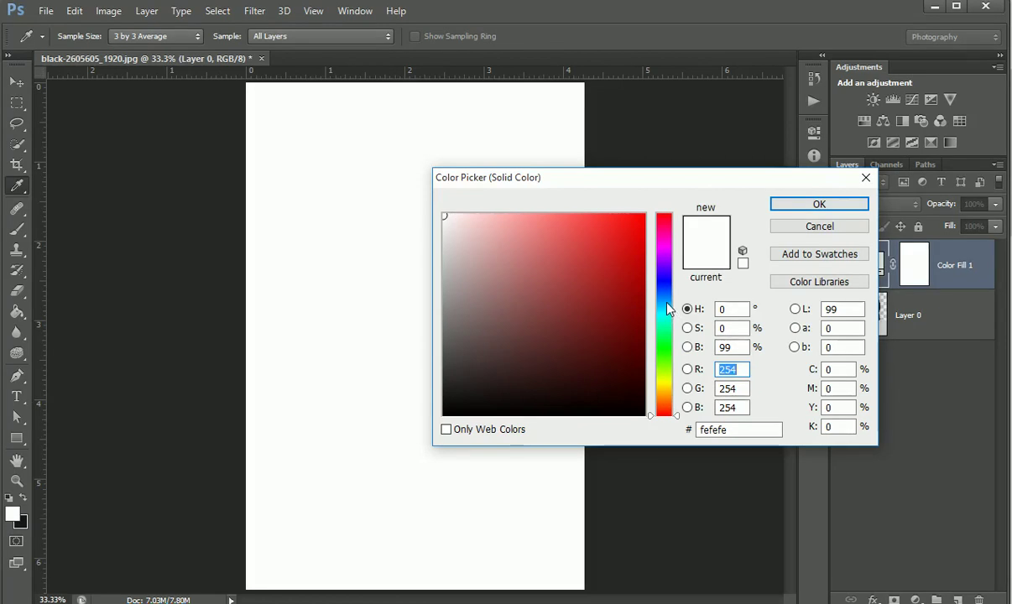
pyautogui.click(666, 303)
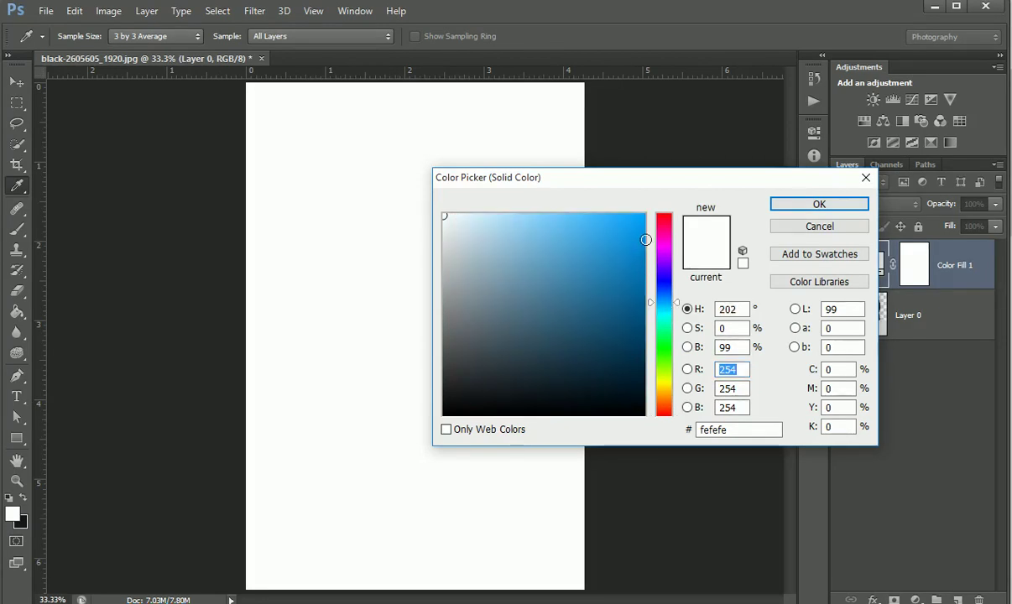
pyautogui.moveTo(646, 240); pyautogui.dragTo(641, 262)
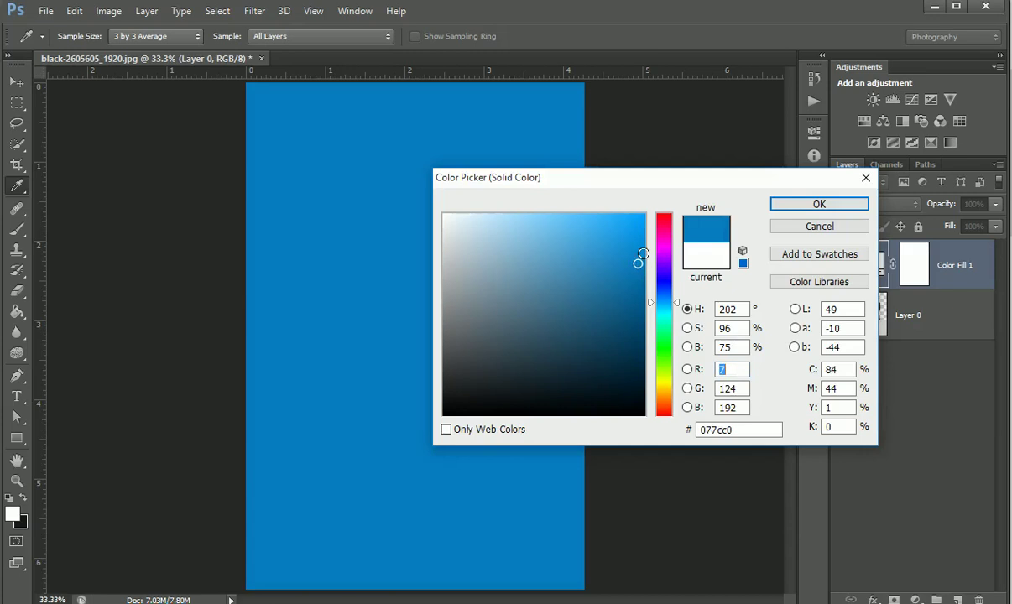
pyautogui.moveTo(641, 262); pyautogui.dragTo(644, 261)
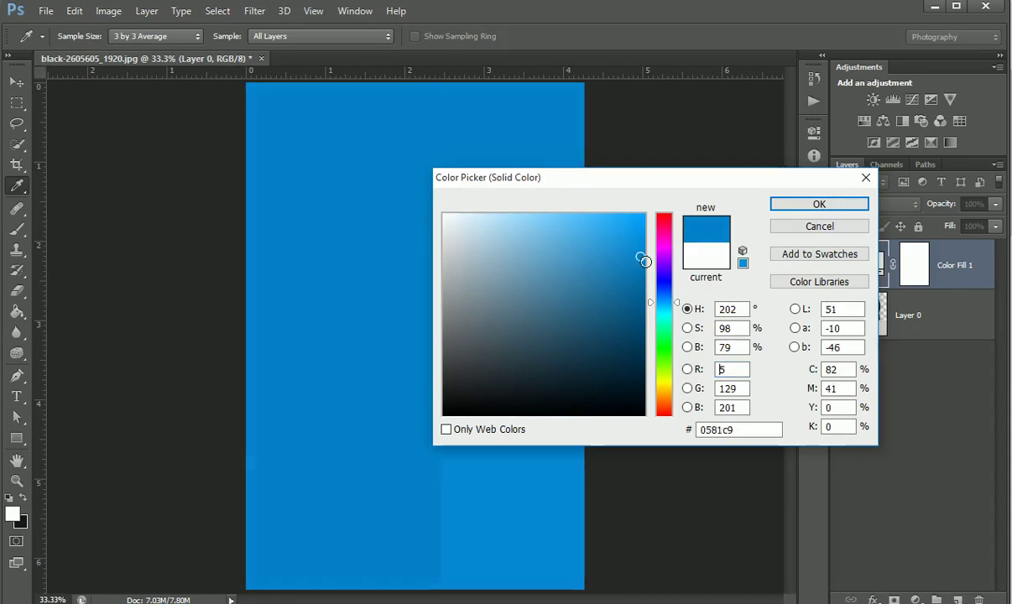
pyautogui.moveTo(645, 261); pyautogui.dragTo(641, 248)
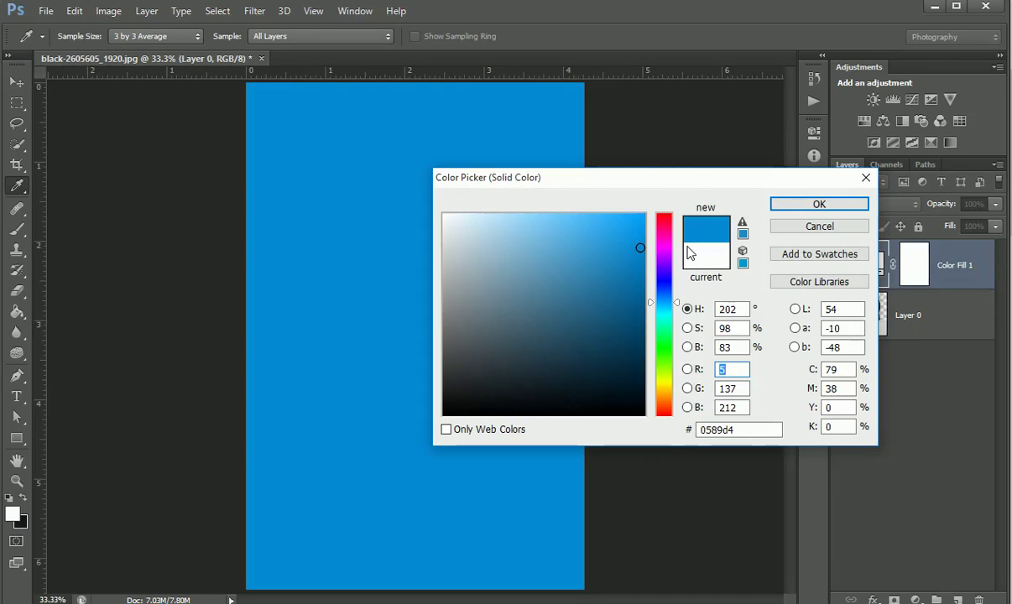
pyautogui.click(737, 430)
pyautogui.hotkey('ctrl', 'a')
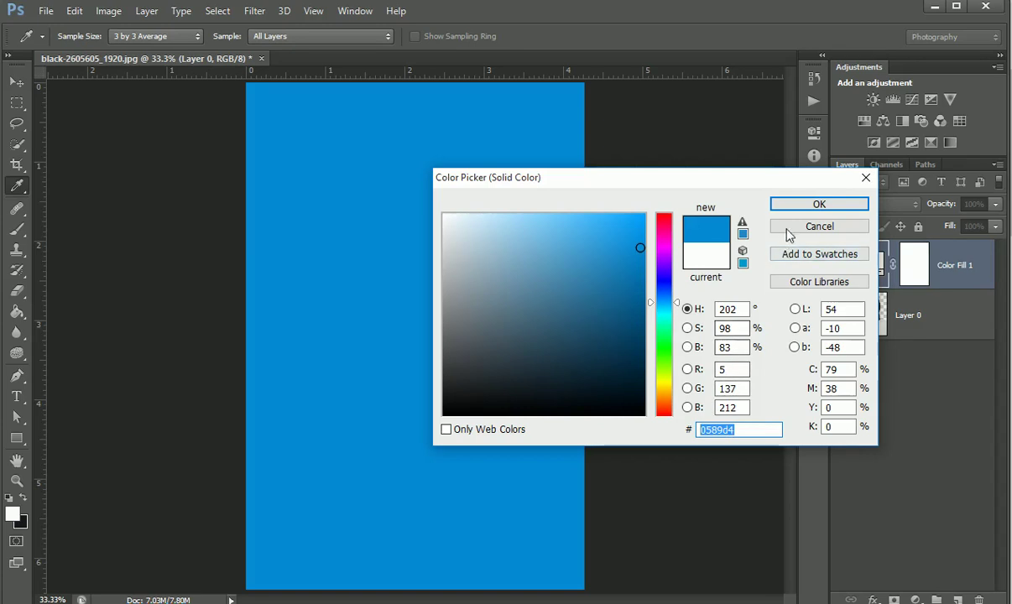
pyautogui.click(640, 243)
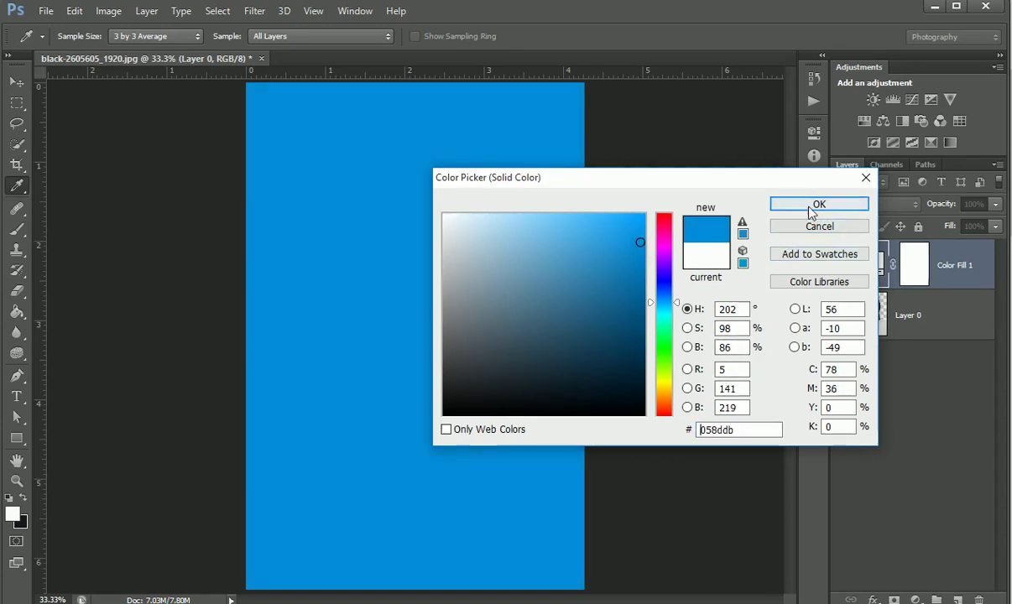
pyautogui.press('Return')
# Move Color Fill 1 beneath Layer 0 and zoom out to the whole photo.
pyautogui.moveTo(834, 254); pyautogui.dragTo(842, 319)
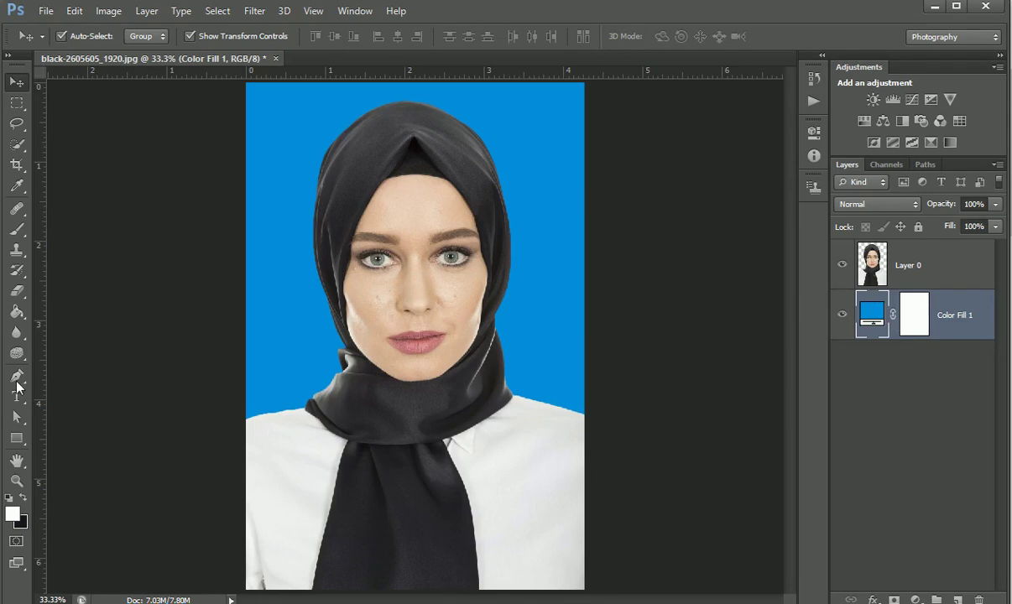
pyautogui.click(16, 482)
pyautogui.keyDown('alt'); pyautogui.click(397, 263); pyautogui.keyUp('alt')
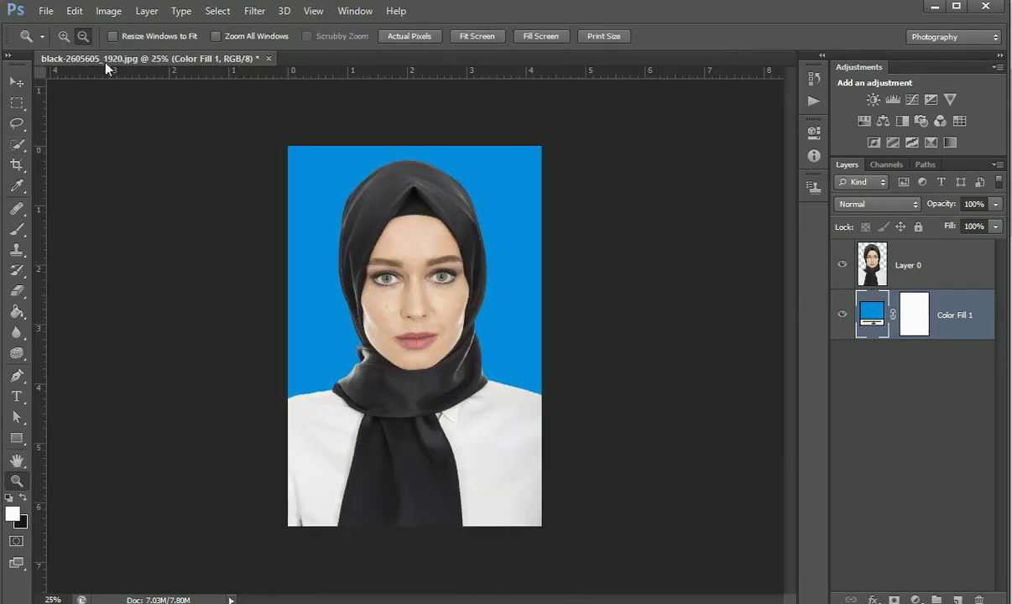
pyautogui.click(16, 166)
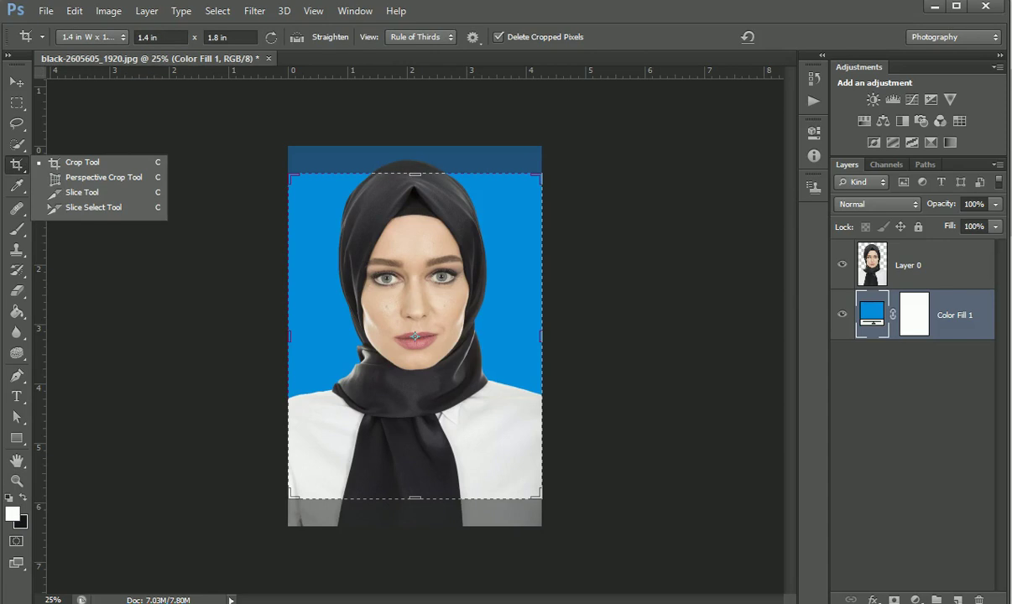
# Set the crop to 1.4 × 1.8 inches at 300 pixels/inch via Size & Resolution.
pyautogui.click(172, 41)
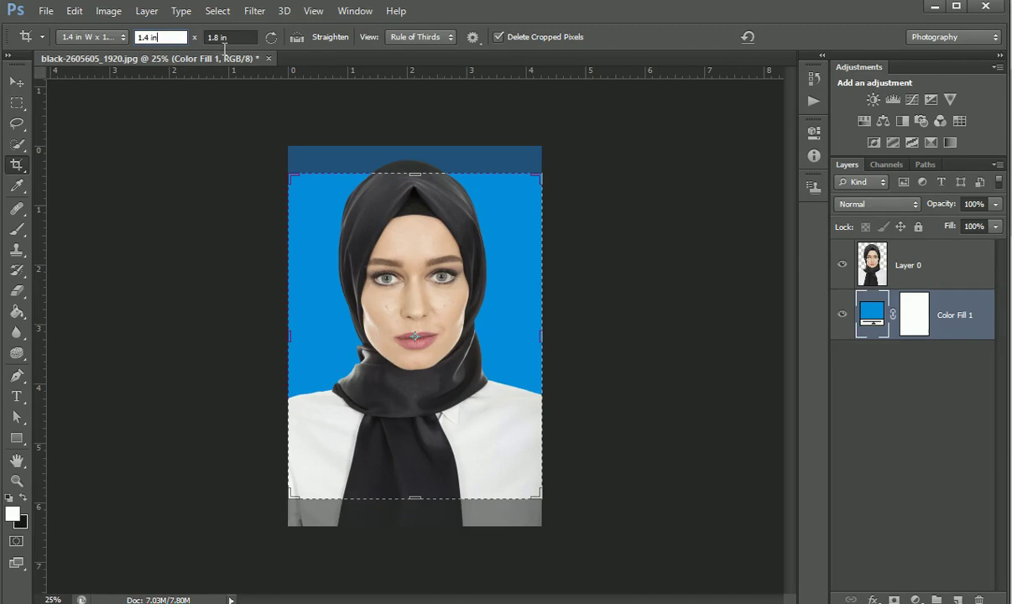
pyautogui.click(101, 37)
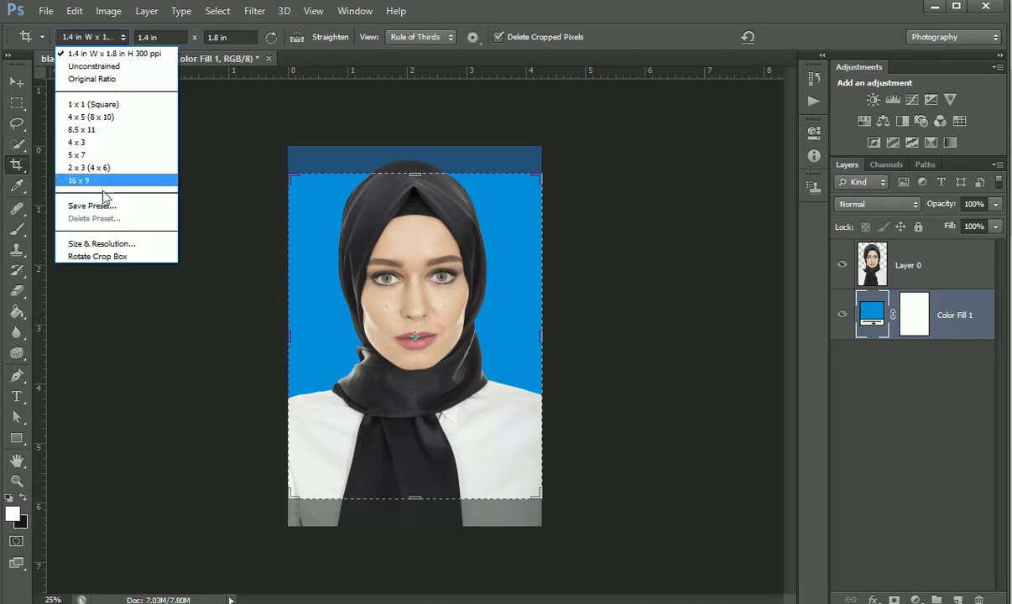
pyautogui.click(118, 244)
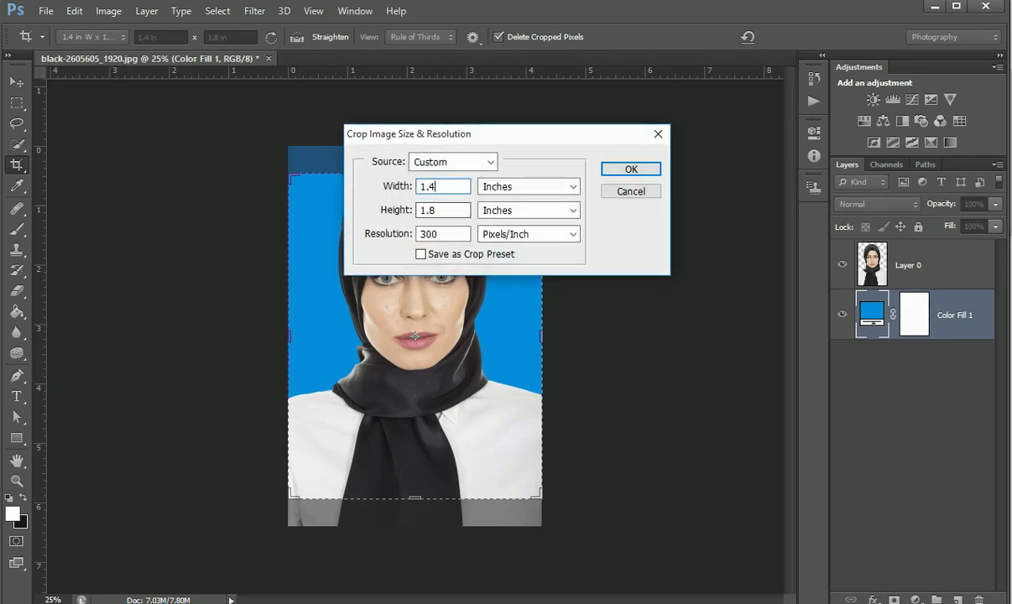
pyautogui.click(537, 187)
pyautogui.click(565, 198)
pyautogui.press('Tab')
pyautogui.press('Tab')
pyautogui.press('Tab')
pyautogui.click(634, 170)
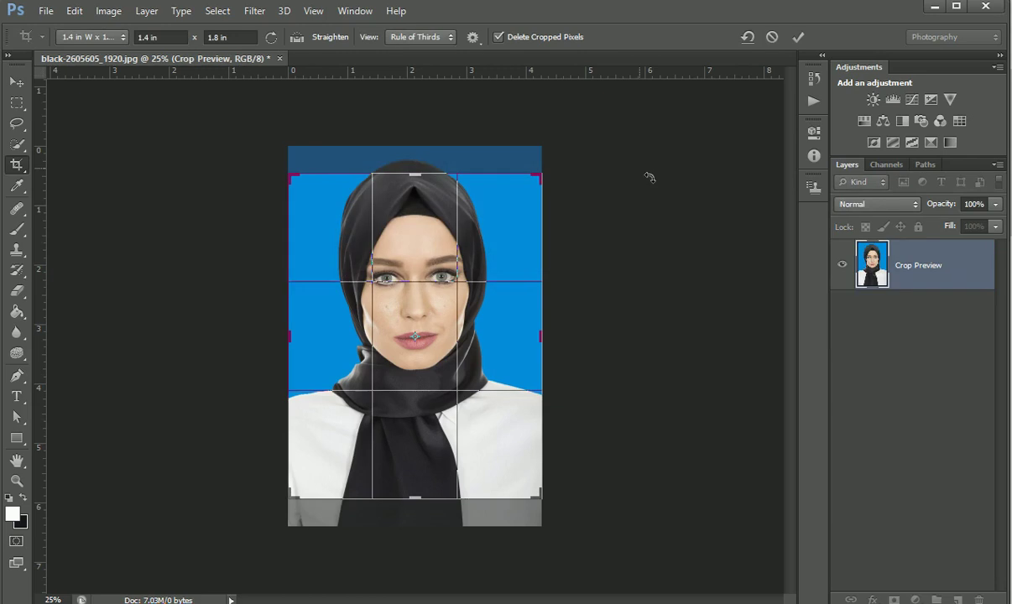
# Frame her head and shoulders in the crop box and commit the crop.
pyautogui.moveTo(396, 190); pyautogui.dragTo(412, 227)
pyautogui.moveTo(420, 503); pyautogui.dragTo(424, 480)
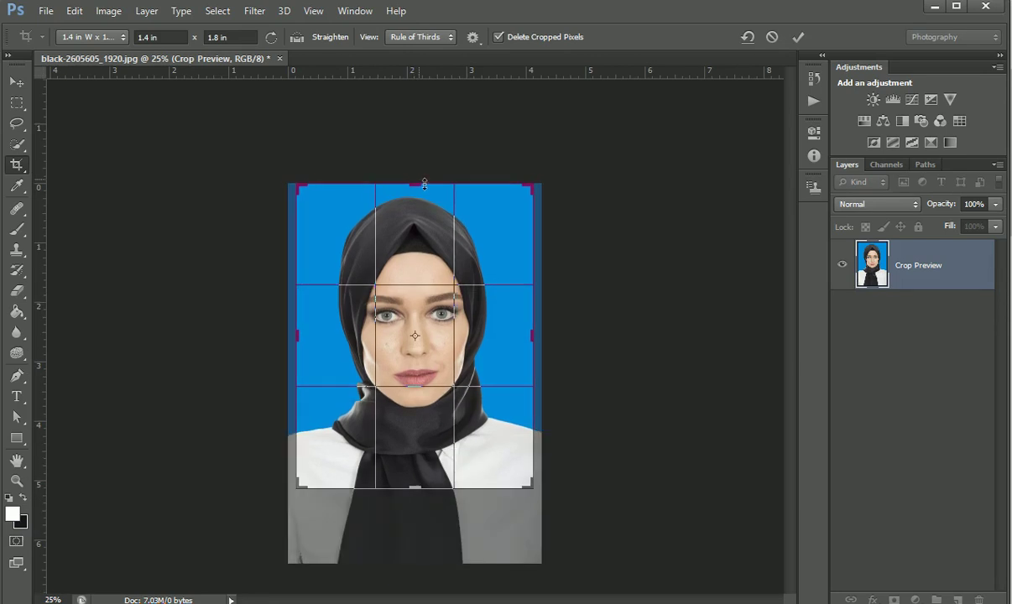
pyautogui.moveTo(422, 189); pyautogui.dragTo(423, 179)
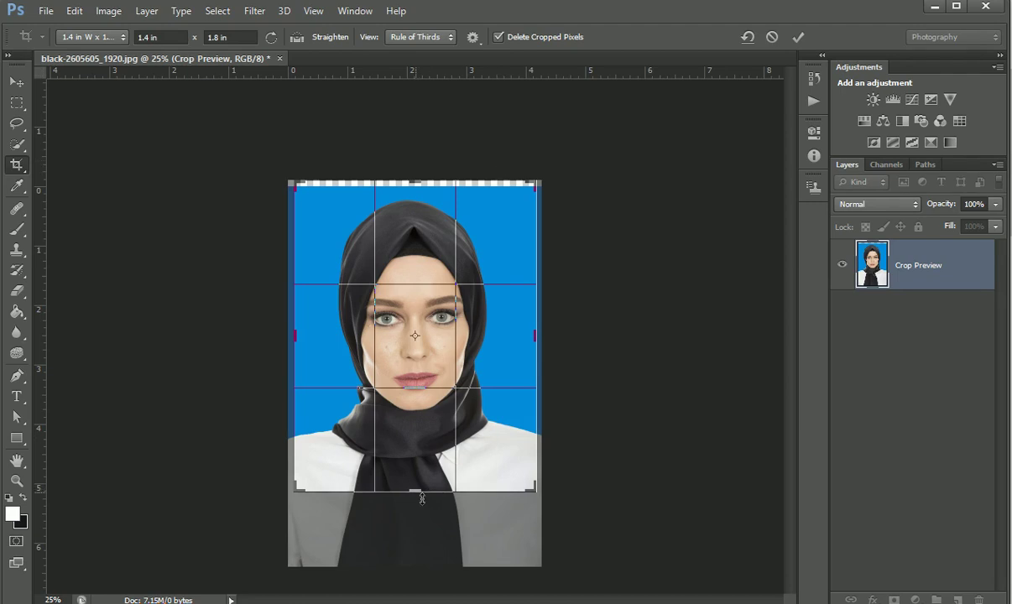
pyautogui.moveTo(422, 499); pyautogui.dragTo(423, 502)
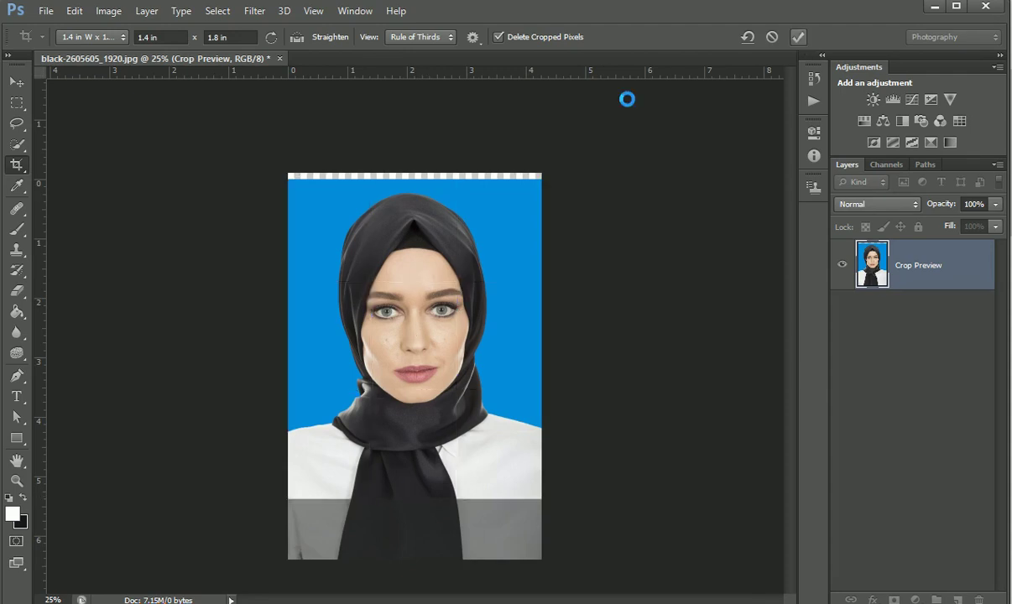
pyautogui.click(798, 38)
# Zoom in on the cropped portrait to full size.
pyautogui.click(16, 481)
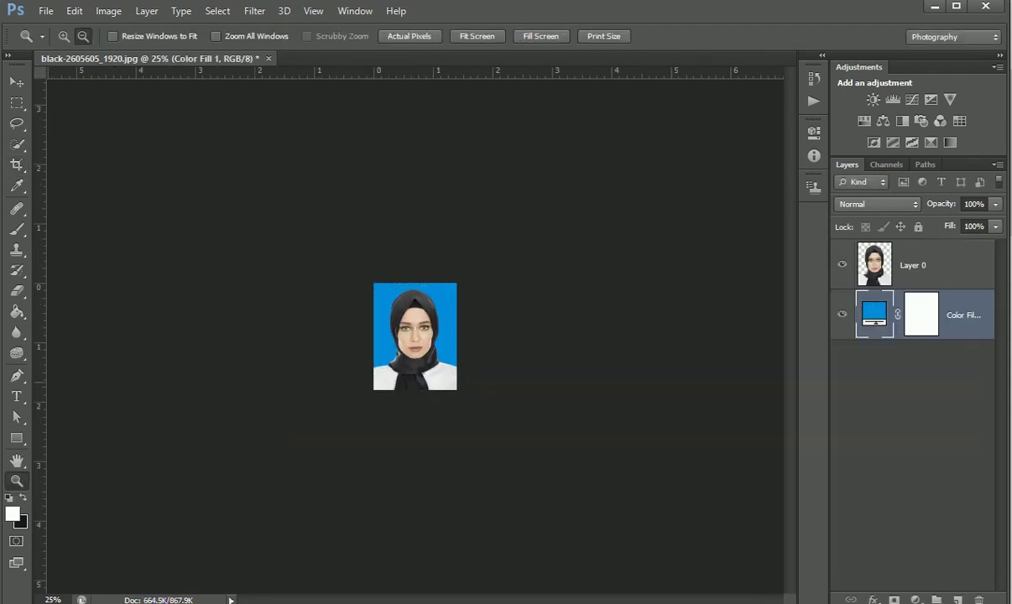
pyautogui.click(64, 37)
pyautogui.click(405, 300)
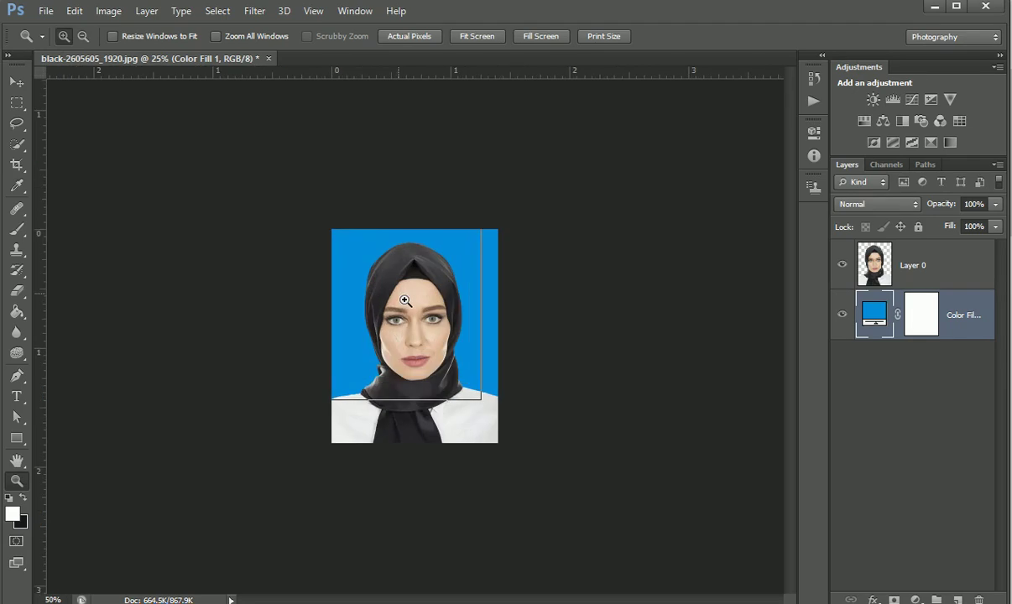
pyautogui.click(410, 299)
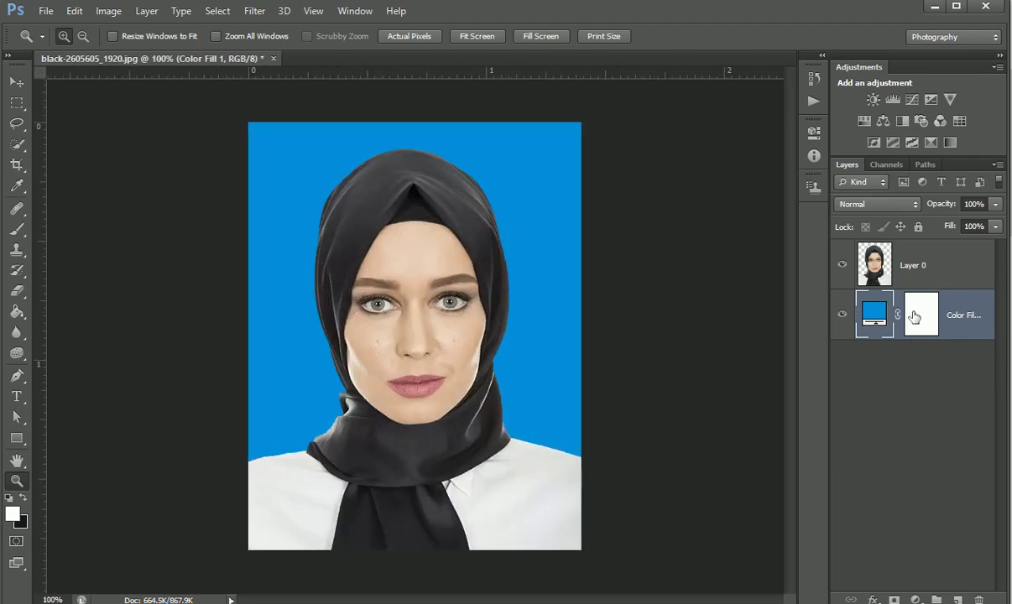
pyautogui.click(17, 165)
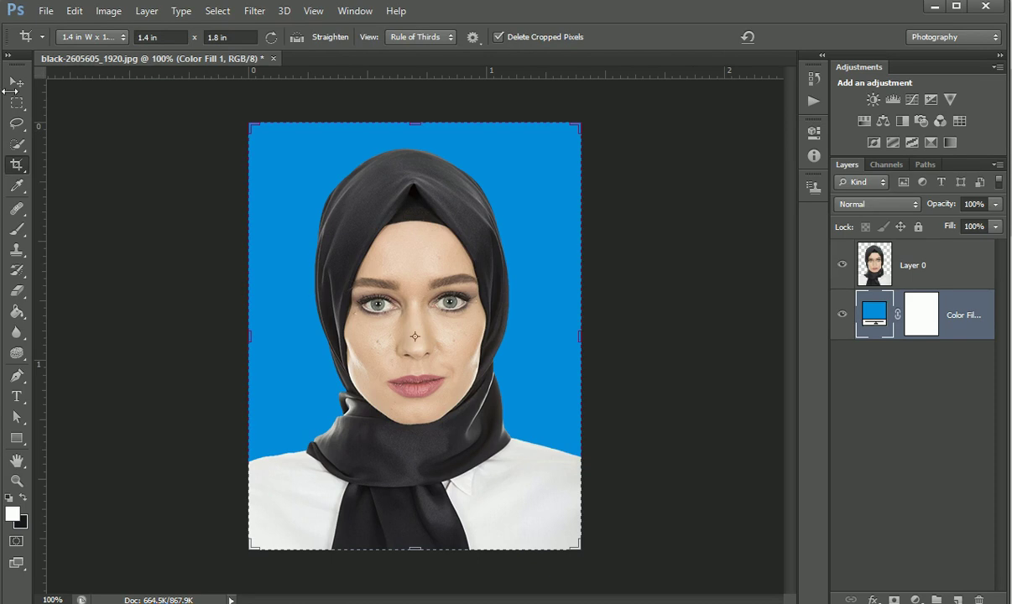
# Merge Layer 0 and Color Fill 1 into one layer.
pyautogui.click(15, 84)
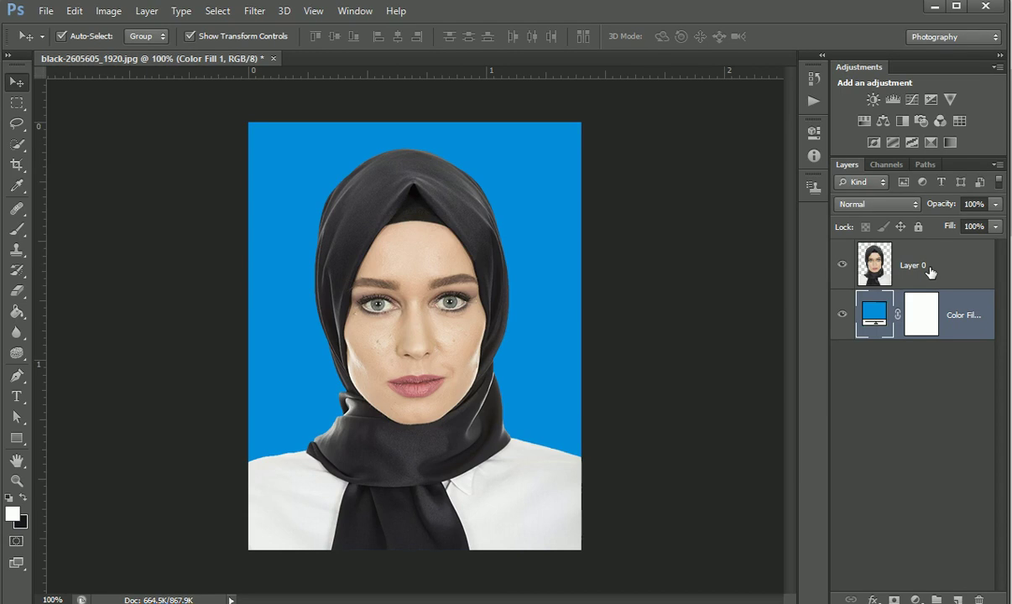
pyautogui.keyDown('ctrl'); pyautogui.click(868, 267); pyautogui.keyUp('ctrl')
pyautogui.rightClick(868, 269)
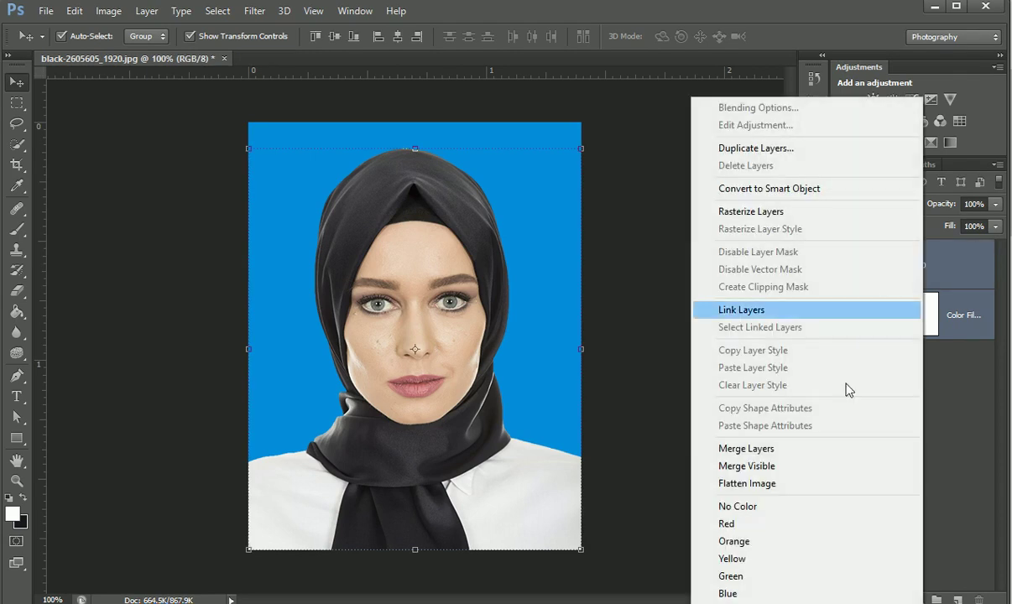
pyautogui.click(808, 450)
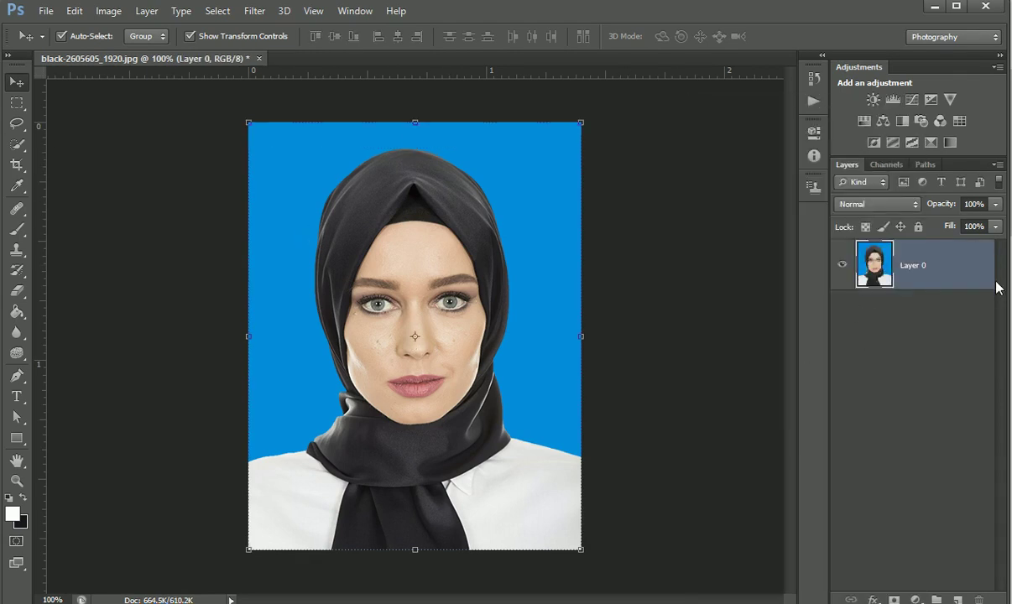
# Convert the merged layer into a smart object.
pyautogui.rightClick(950, 267)
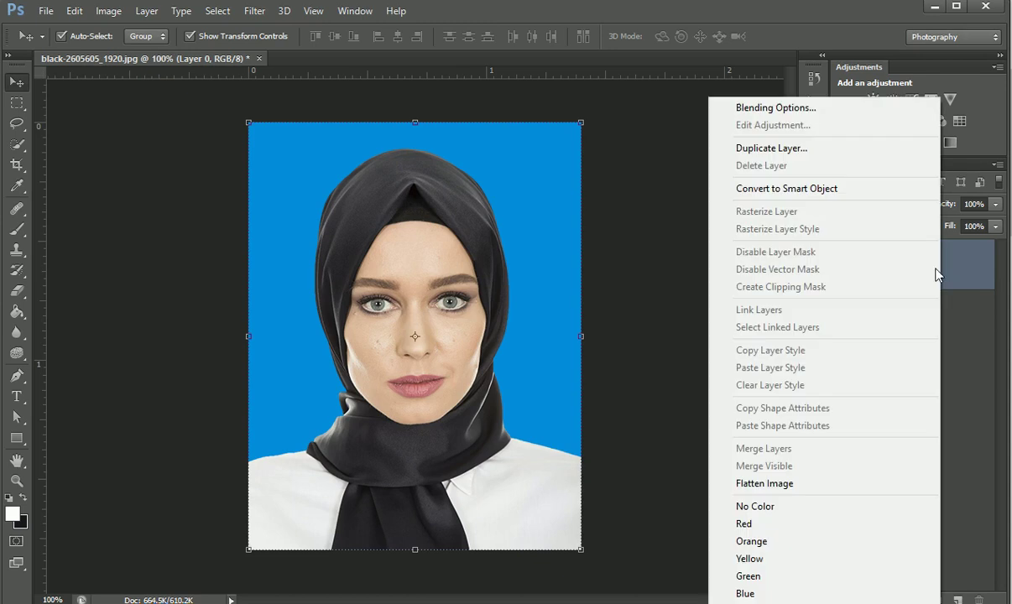
pyautogui.click(800, 190)
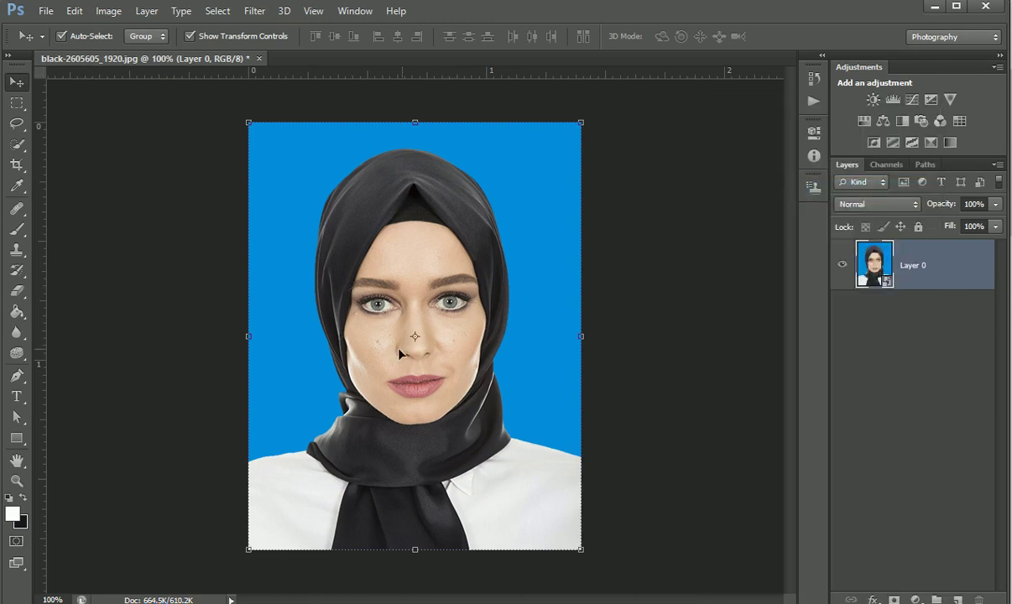
pyautogui.click(46, 12)
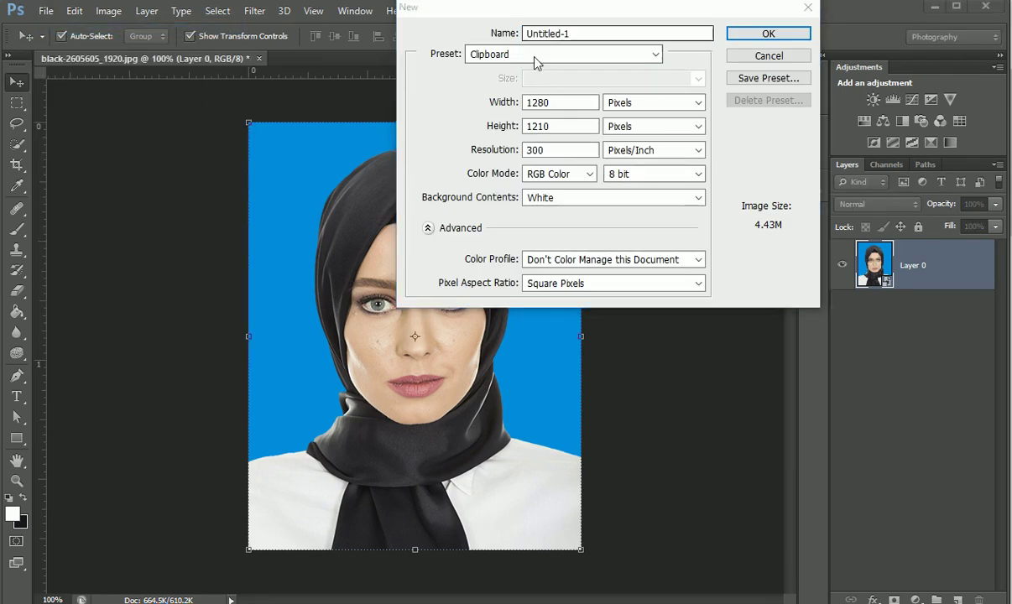
# Create a Photo (Landscape 4x6) document in CMYK Color mode.
pyautogui.click(524, 54)
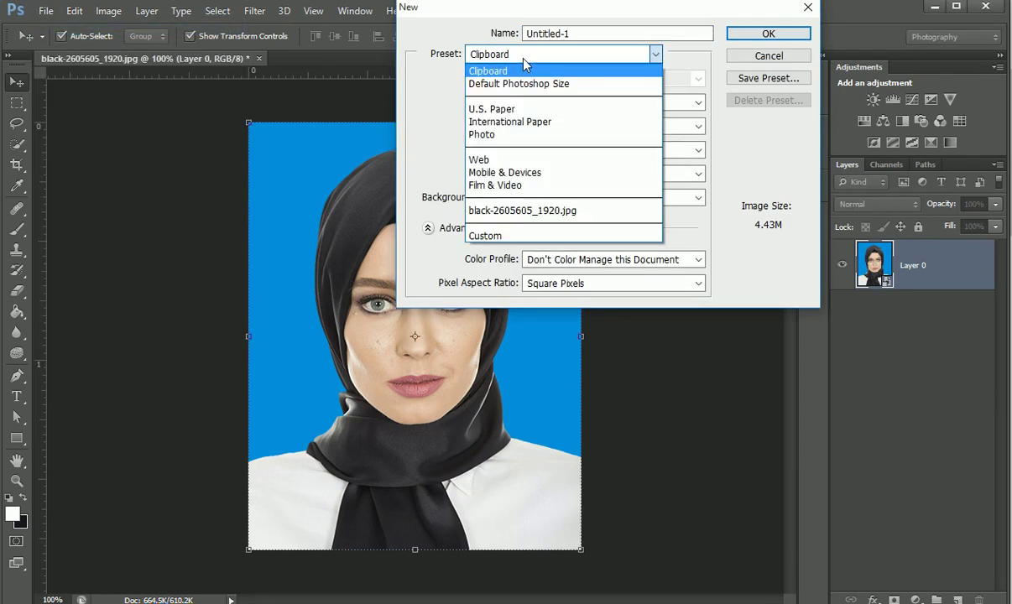
pyautogui.click(508, 134)
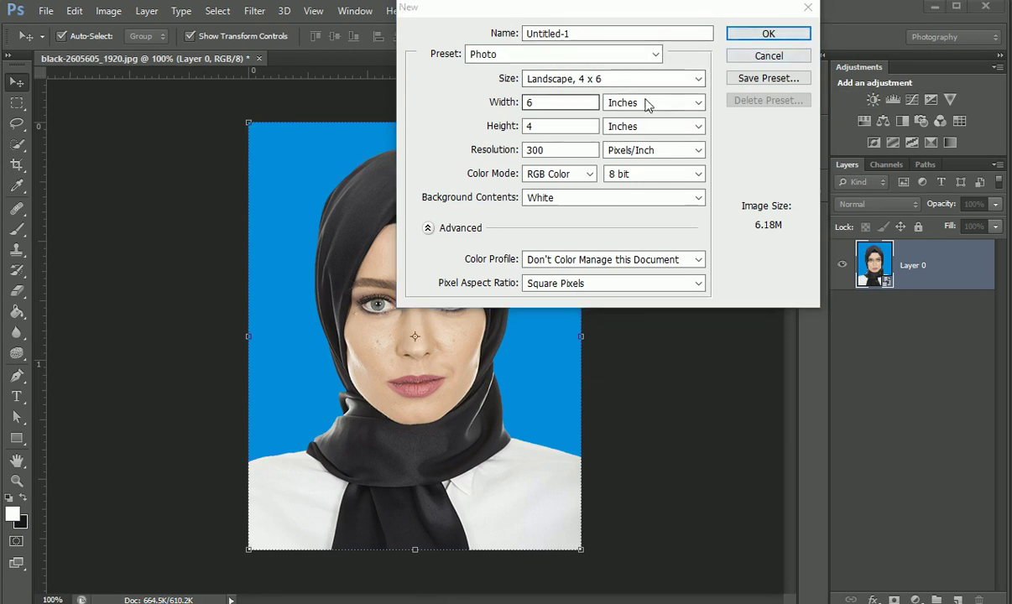
pyautogui.click(761, 43)
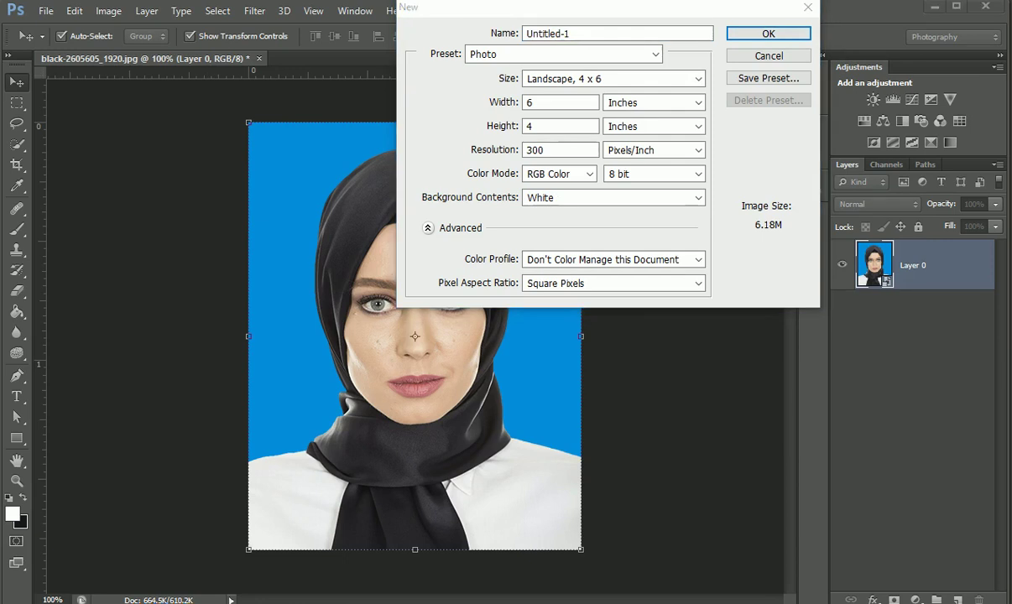
pyautogui.click(592, 175)
pyautogui.click(554, 228)
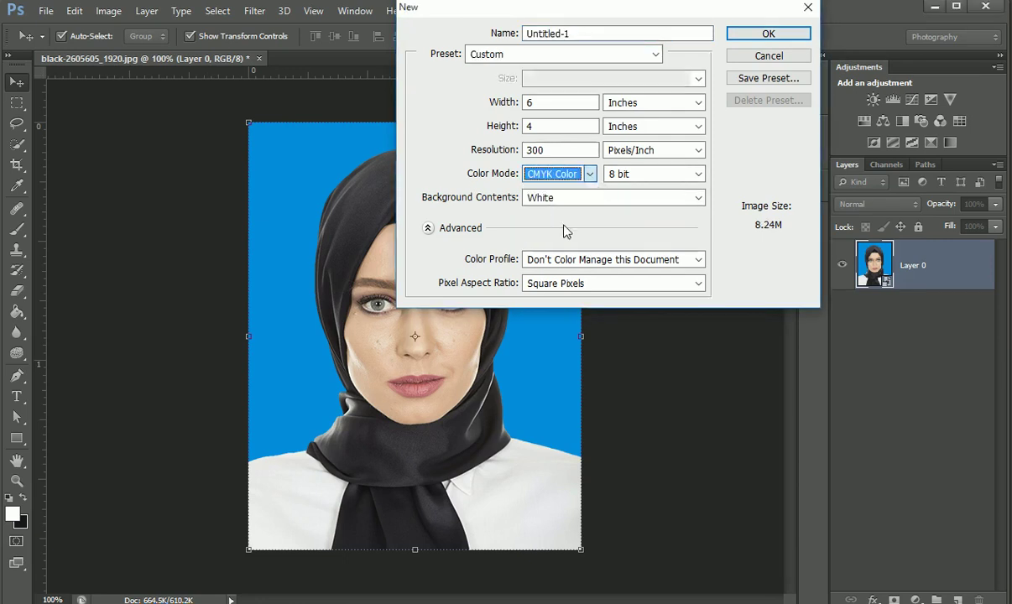
pyautogui.click(744, 37)
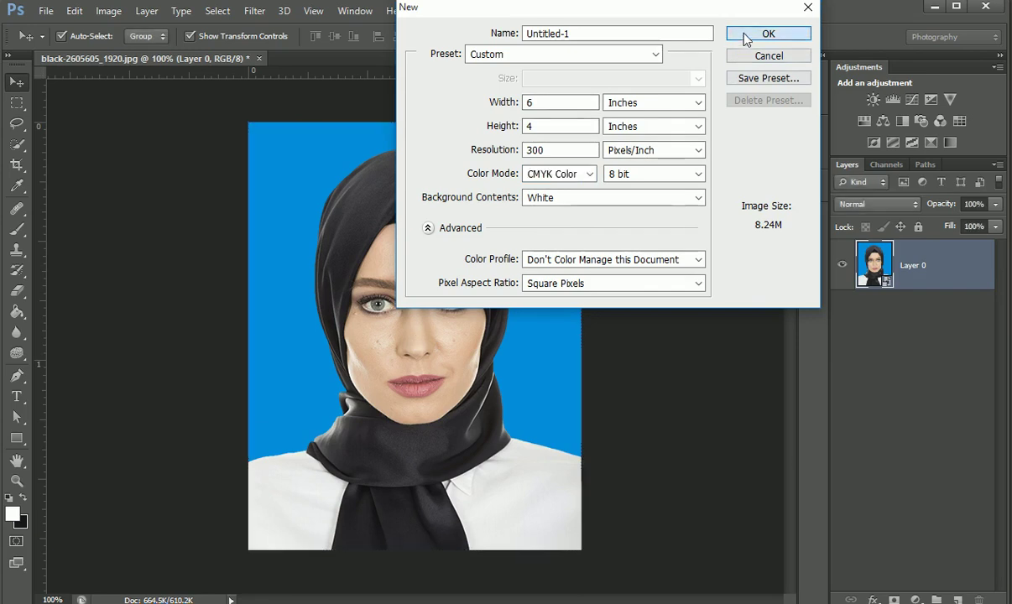
pyautogui.click(220, 59)
# Drag the portrait into Untitled-1 and Alt-drag copies into a row of four across the top.
pyautogui.moveTo(425, 296); pyautogui.dragTo(342, 76)
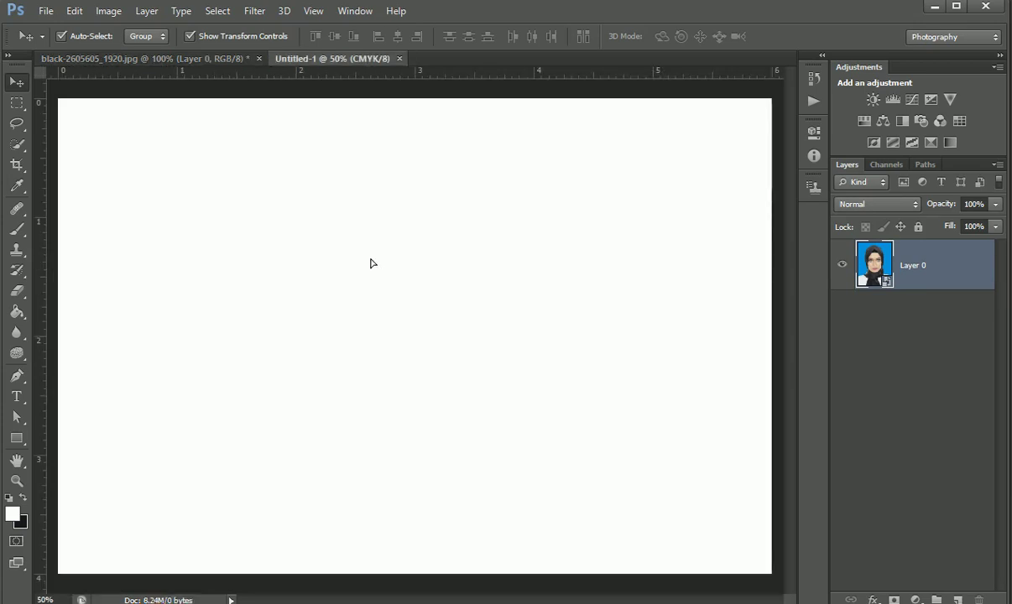
pyautogui.moveTo(343, 75)
pyautogui.mouseDown()
pyautogui.moveTo(375, 265)
pyautogui.moveTo(185, 194)
pyautogui.mouseUp()
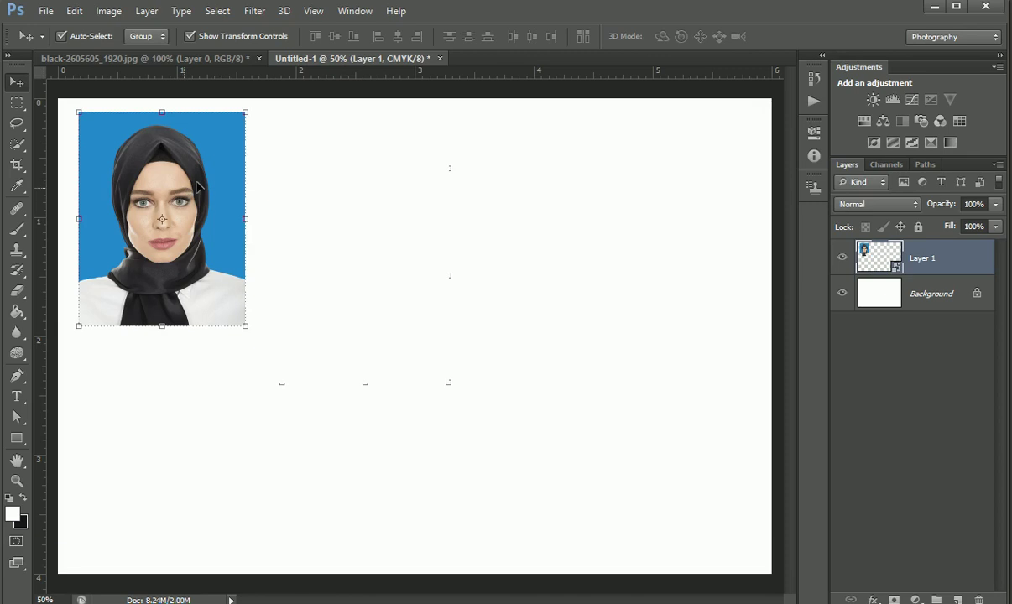
pyautogui.moveTo(162, 219); pyautogui.dragTo(349, 180)
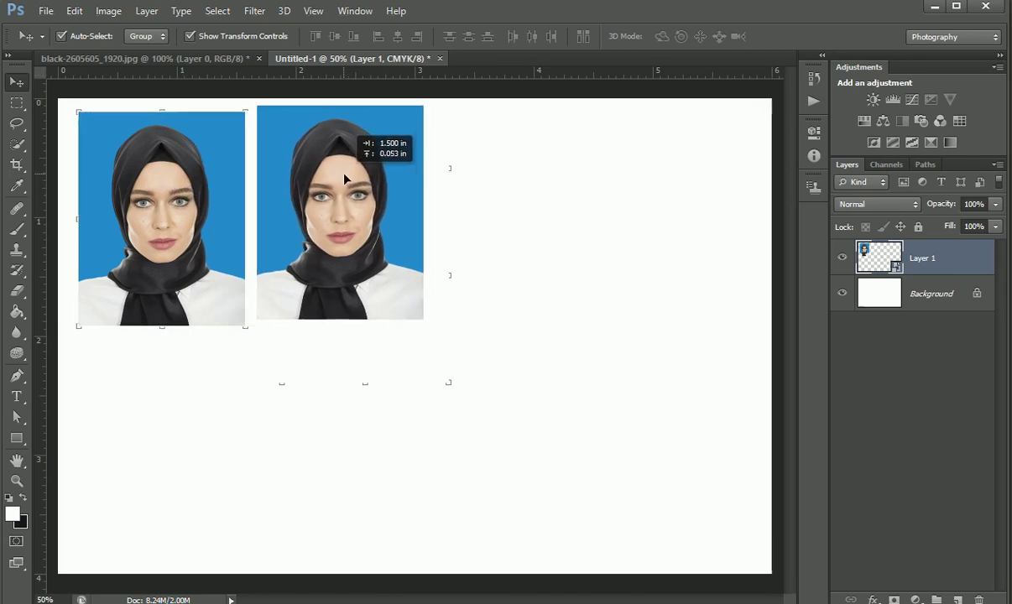
pyautogui.moveTo(349, 179)
pyautogui.mouseDown()
pyautogui.moveTo(327, 178)
pyautogui.moveTo(491, 172)
pyautogui.mouseUp()
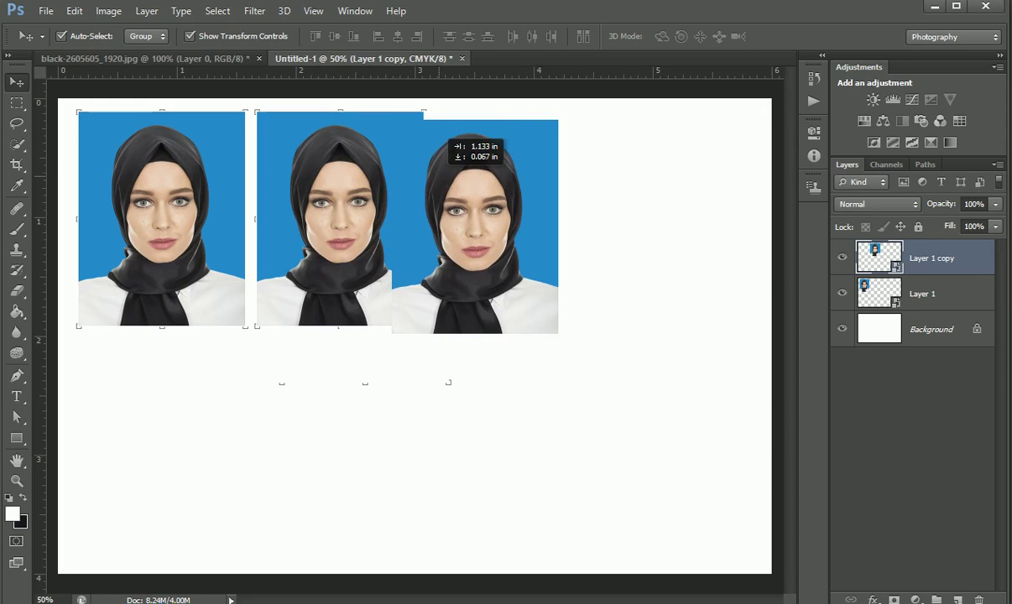
pyautogui.moveTo(491, 172); pyautogui.dragTo(485, 173)
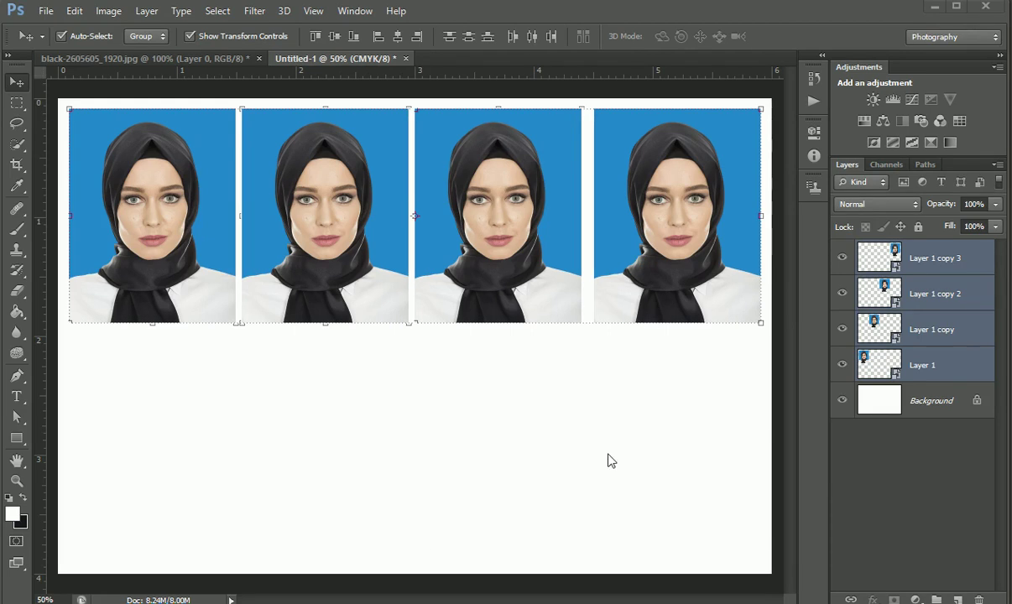
# Copy the four top-row portraits into a second row beneath them, then briefly check the File menu.
pyautogui.click(659, 440)
pyautogui.moveTo(644, 434); pyautogui.dragTo(242, 219)
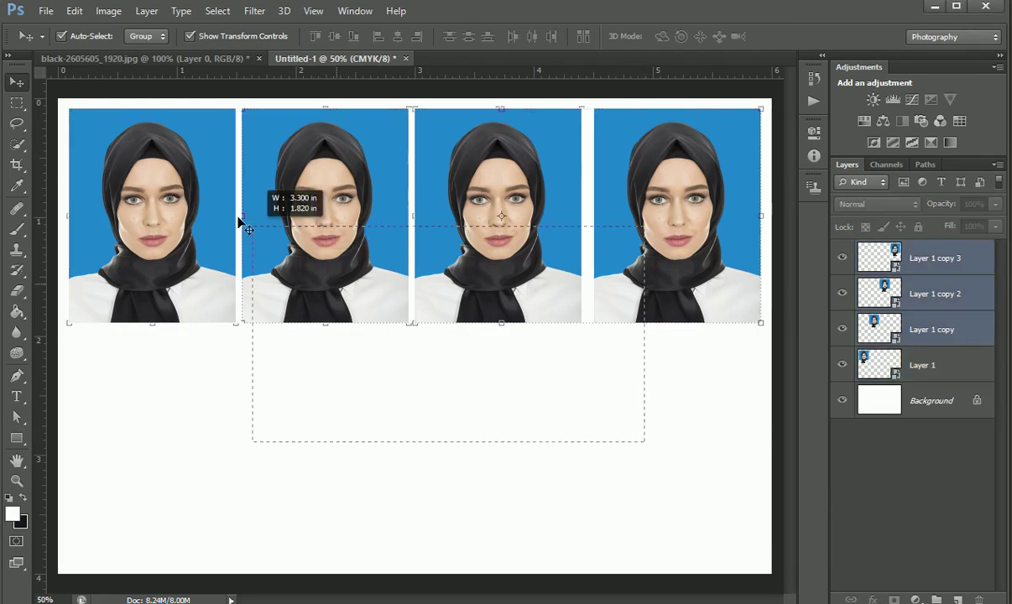
pyautogui.moveTo(608, 262); pyautogui.dragTo(600, 495)
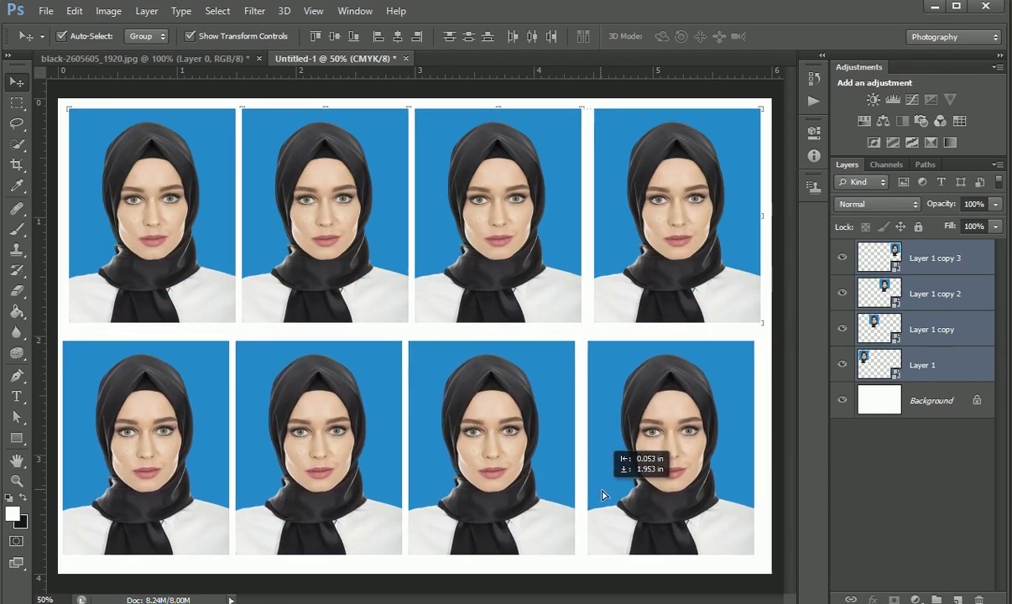
pyautogui.moveTo(600, 495); pyautogui.dragTo(603, 493)
pyautogui.press('Down')
pyautogui.press('Down')
pyautogui.press('Down')
pyautogui.press('Down')
pyautogui.press('Down')
pyautogui.press('Down')
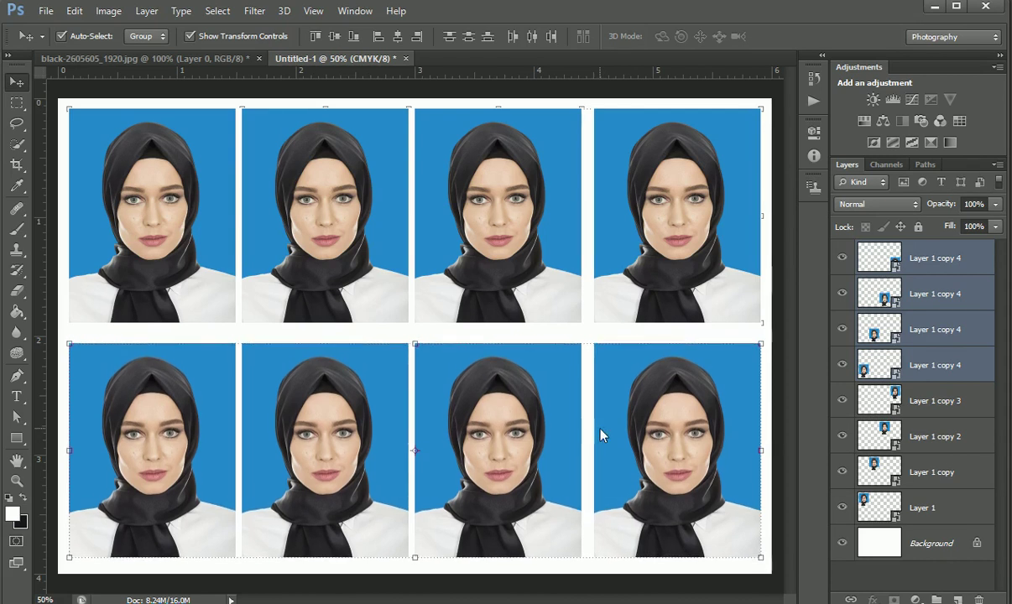
pyautogui.click(46, 10)
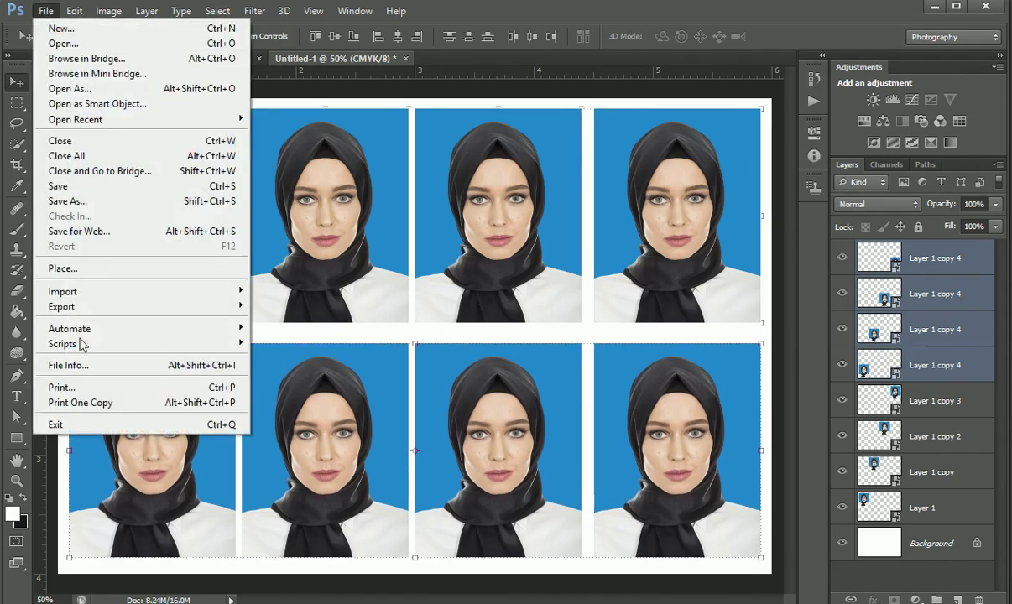
pyautogui.click(76, 383)
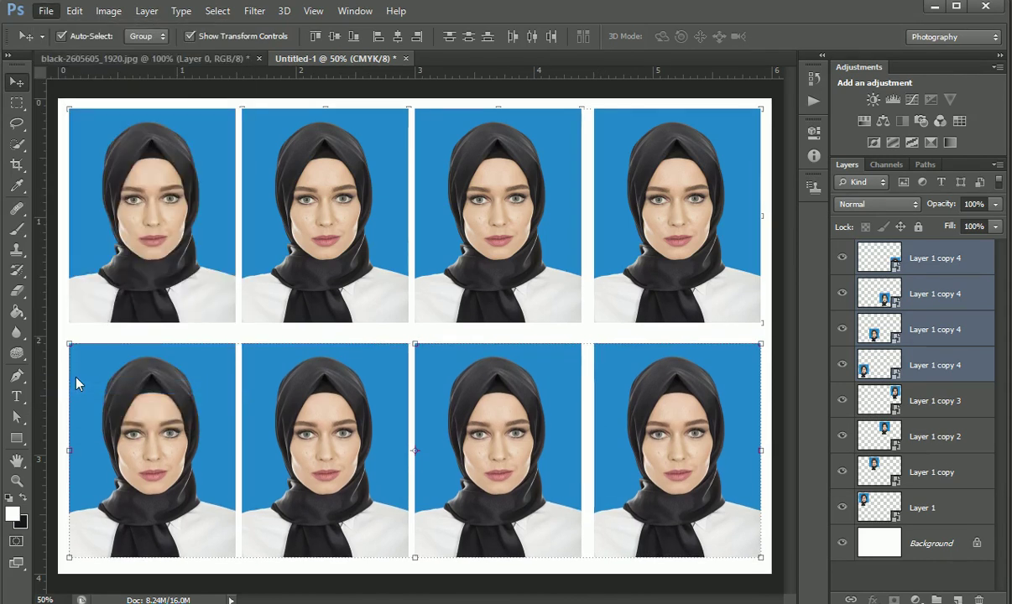